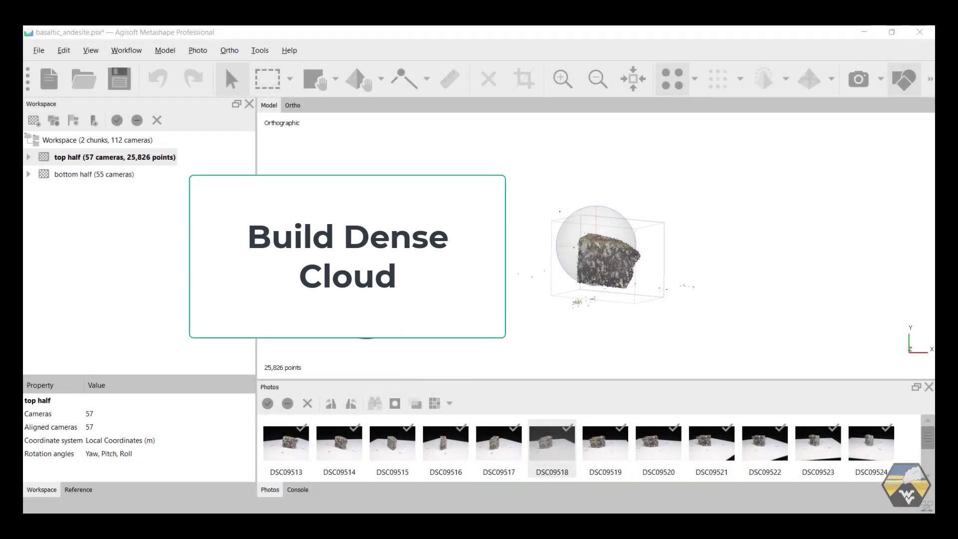
Build a dense cloud for the top half chunk at High quality with Mild depth filtering.
{"action": "left_click", "coordinate": [123, 50]}
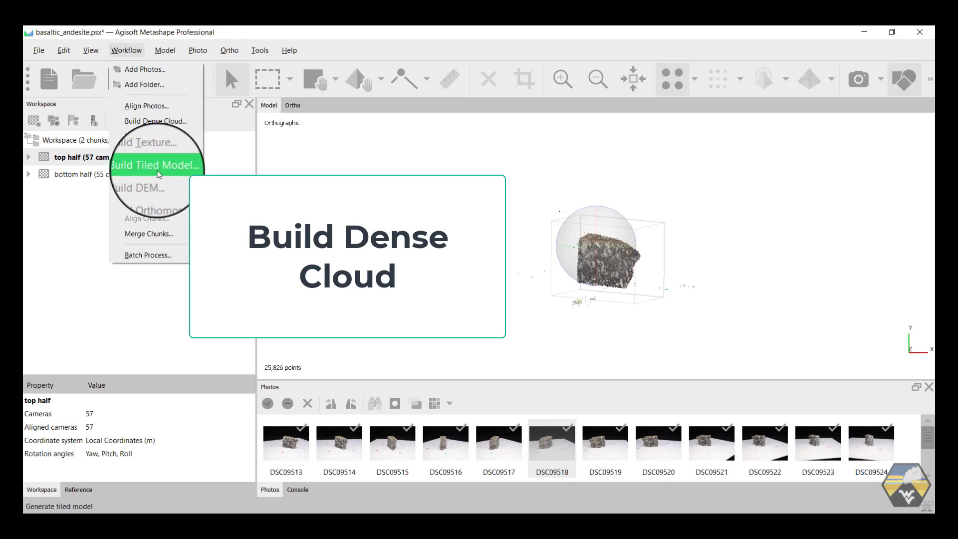
{"action": "left_click", "coordinate": [156, 121]}
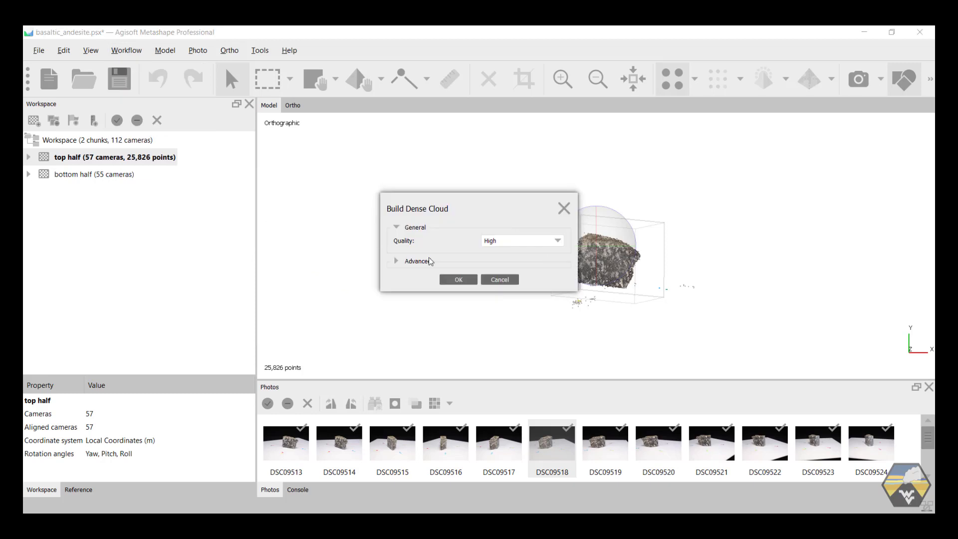
{"action": "left_click", "coordinate": [396, 261]}
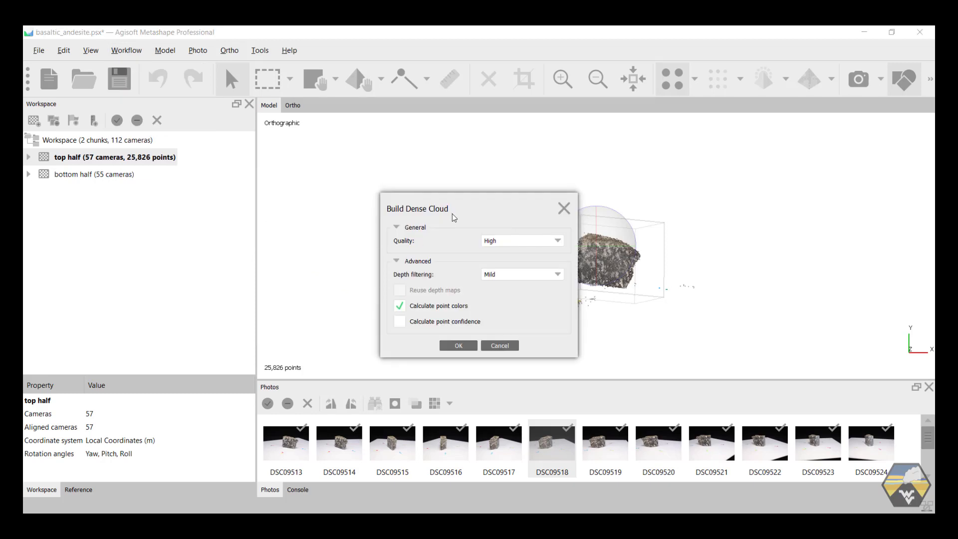
{"action": "left_click", "coordinate": [559, 243]}
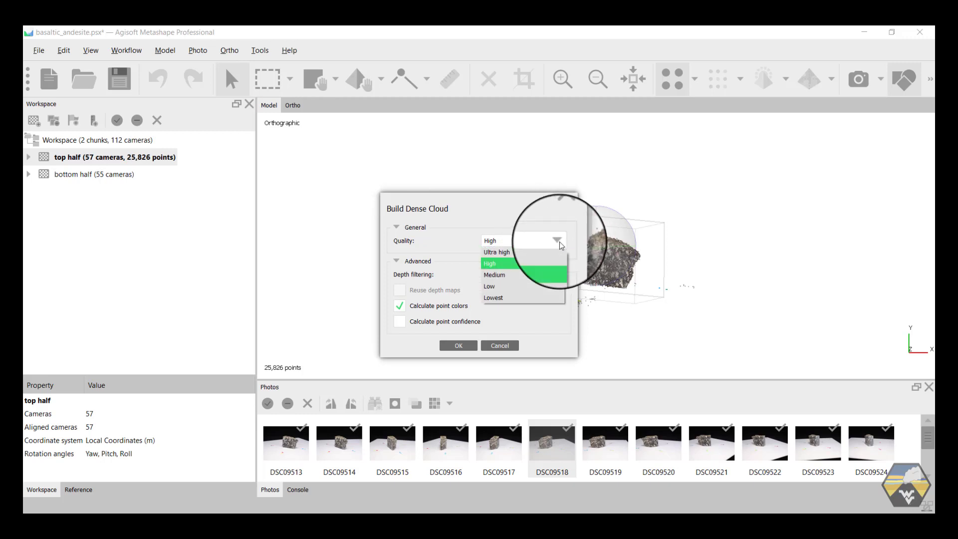
{"action": "left_click", "coordinate": [494, 265]}
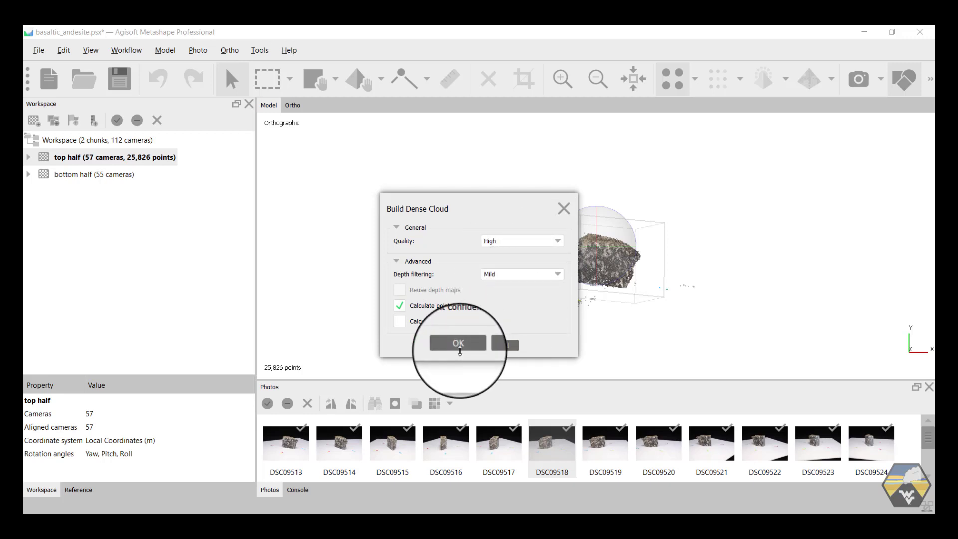
{"action": "left_click", "coordinate": [460, 348]}
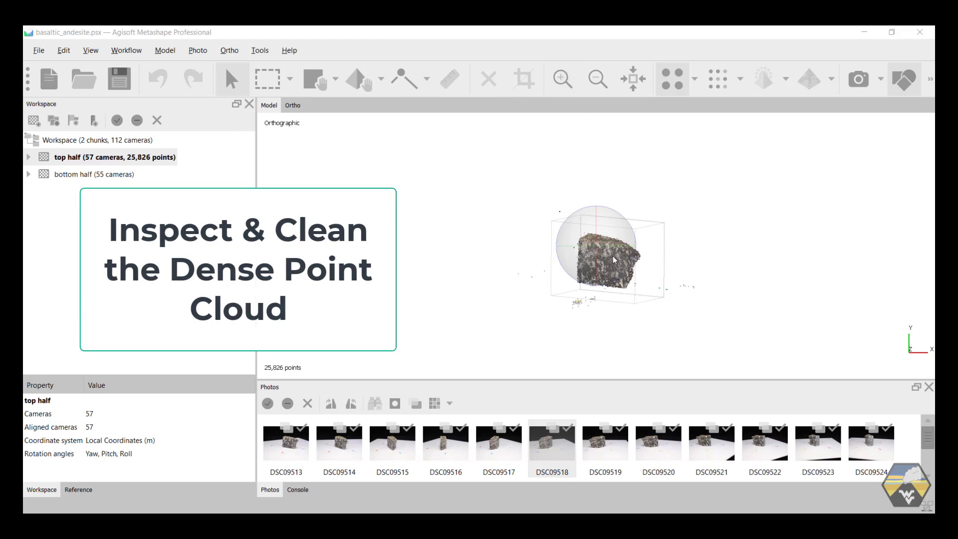
Examine the top half's point cloud up close for stray points and expand the chunk's contents.
{"action": "left_click_drag", "start_coordinate": [613, 256], "coordinate": [605, 252]}
{"action": "left_click", "coordinate": [562, 79]}
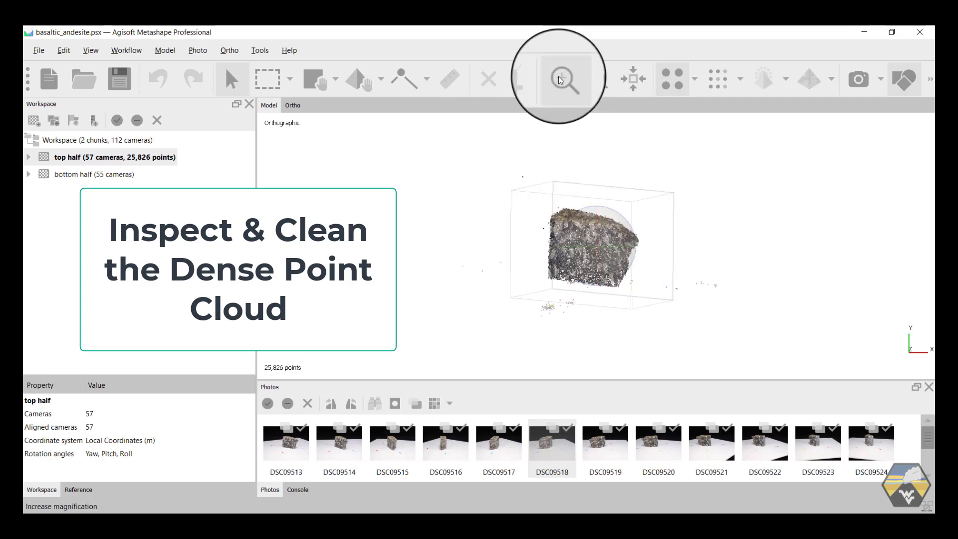
{"action": "left_click", "coordinate": [561, 80]}
{"action": "left_click", "coordinate": [561, 80]}
{"action": "left_click", "coordinate": [561, 80]}
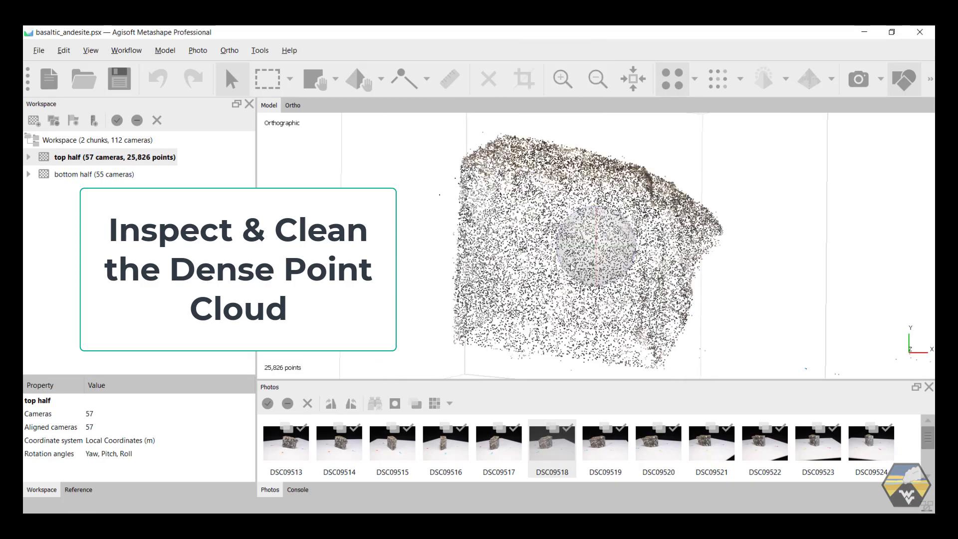
{"action": "scroll", "coordinate": [685, 292], "scroll_direction": "up", "scroll_amount": 1}
{"action": "left_click_drag", "start_coordinate": [685, 292], "coordinate": [639, 310]}
{"action": "left_click", "coordinate": [29, 157]}
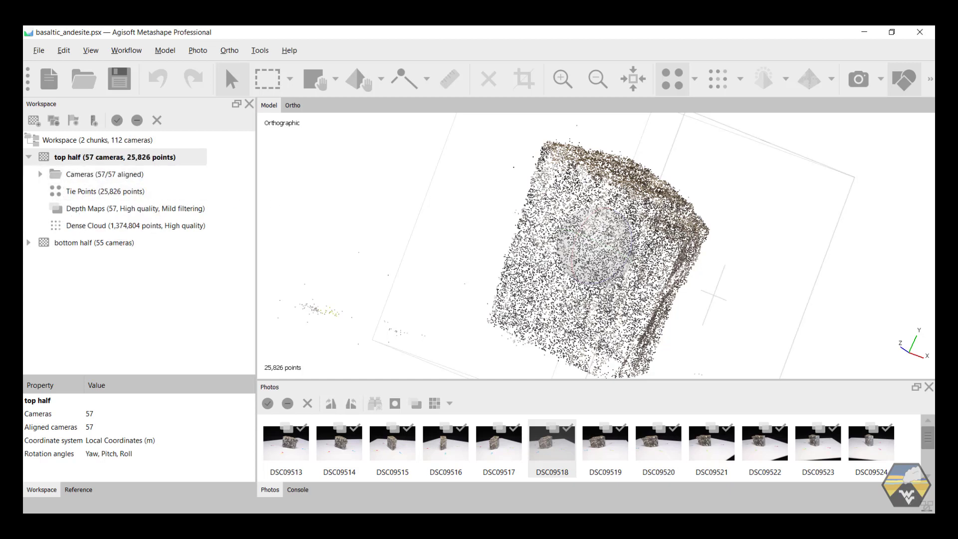
Delete stray tie points lying away from the rock using free-form selection, and save the project.
{"action": "left_click_drag", "start_coordinate": [455, 285], "coordinate": [488, 305]}
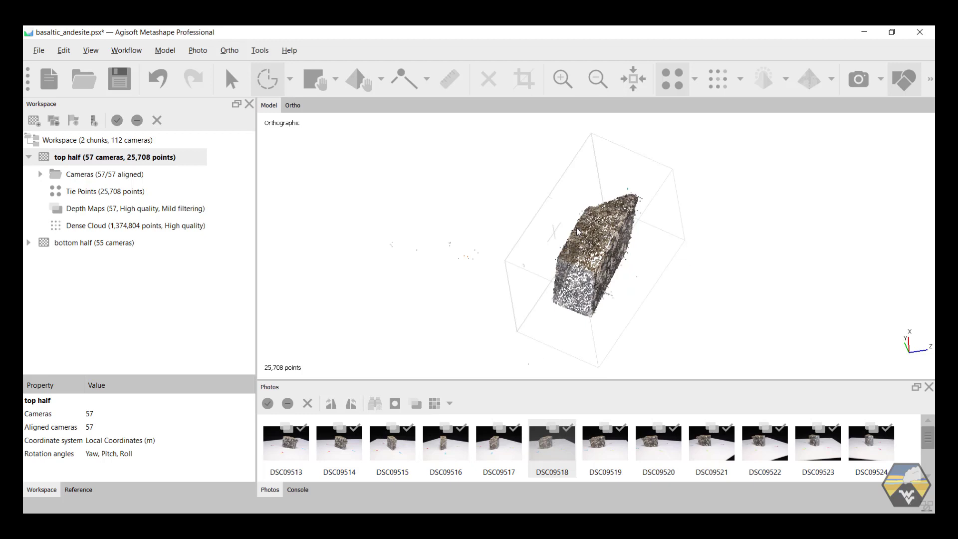
{"action": "left_click", "coordinate": [232, 79]}
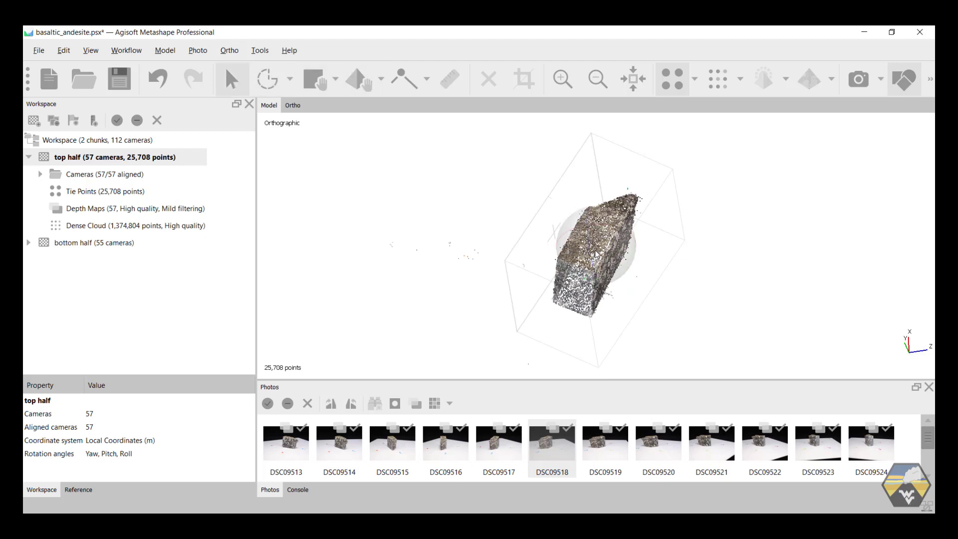
{"action": "left_click_drag", "start_coordinate": [597, 256], "coordinate": [597, 253]}
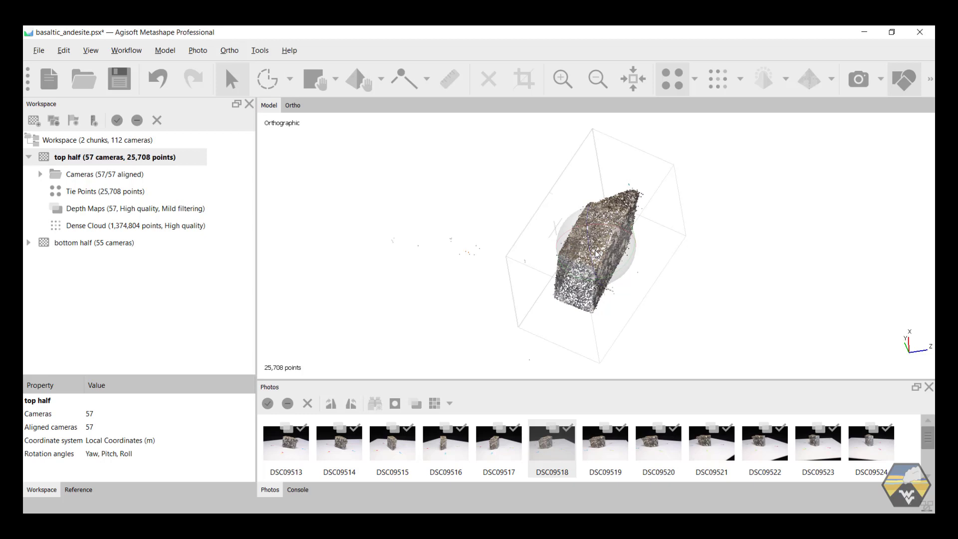
{"action": "left_click", "coordinate": [122, 82]}
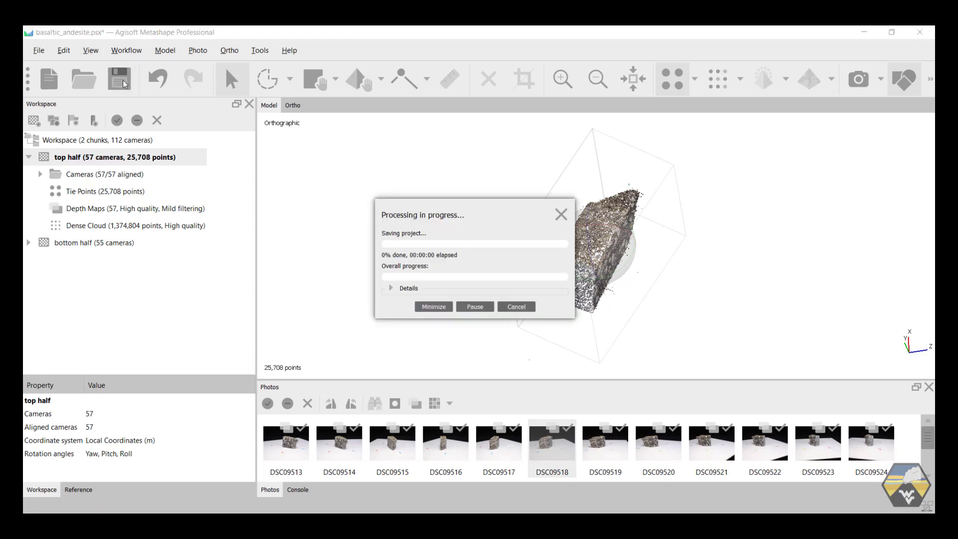
Build a mesh for the top half chunk from the Dense cloud source with a High face count.
{"action": "left_click", "coordinate": [121, 52]}
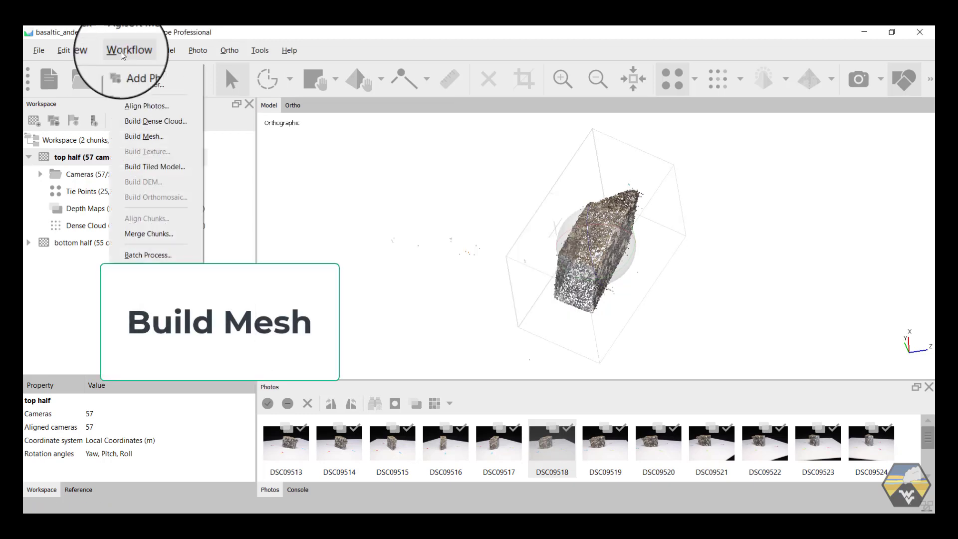
{"action": "left_click", "coordinate": [174, 136]}
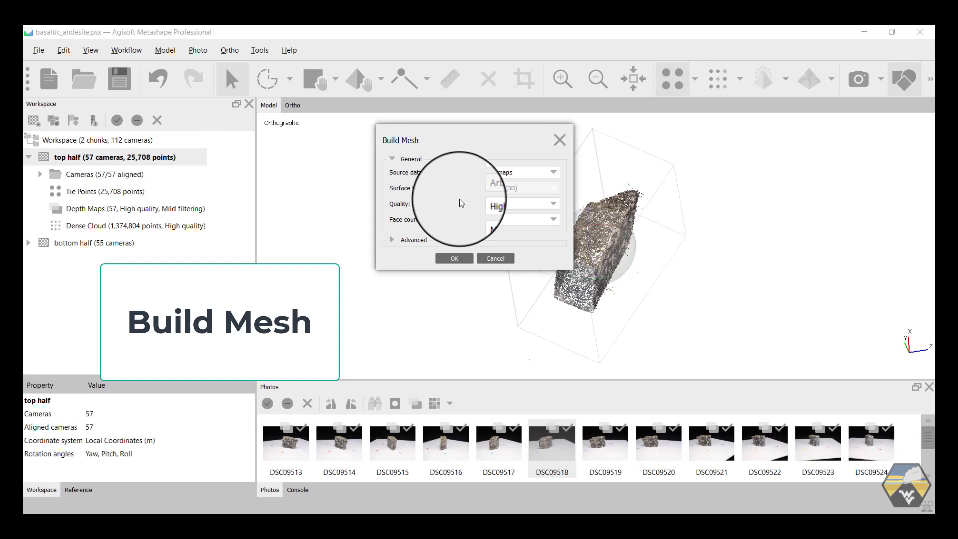
{"action": "left_click", "coordinate": [392, 239]}
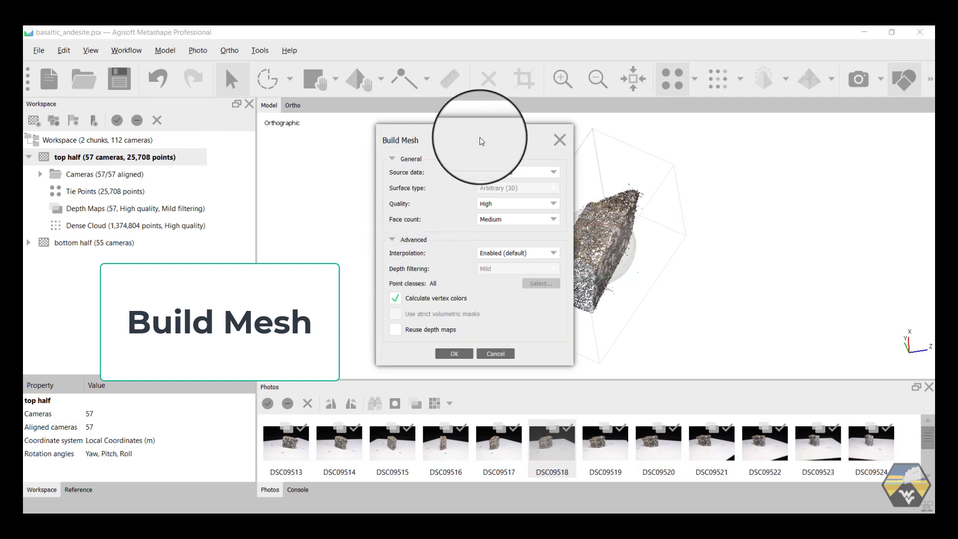
{"action": "left_click", "coordinate": [554, 172]}
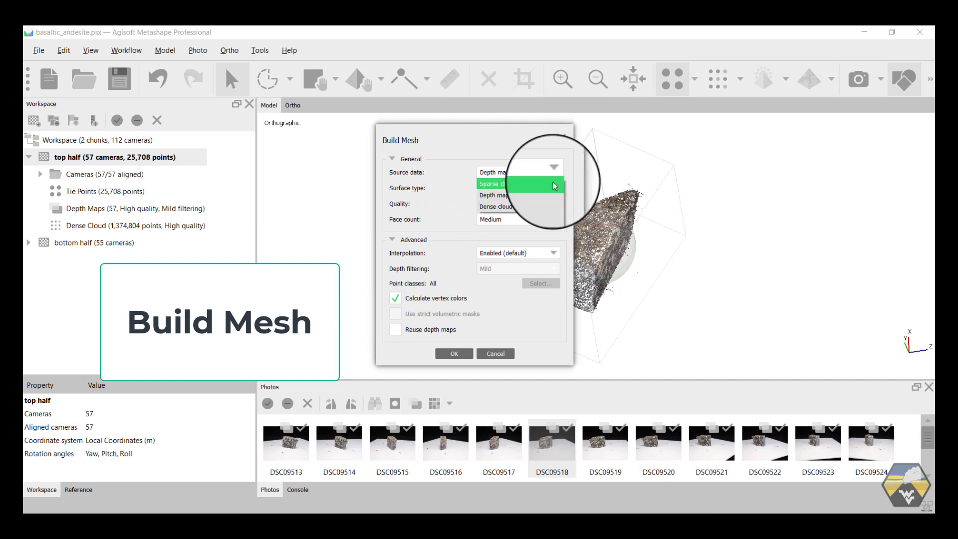
{"action": "left_click", "coordinate": [549, 207]}
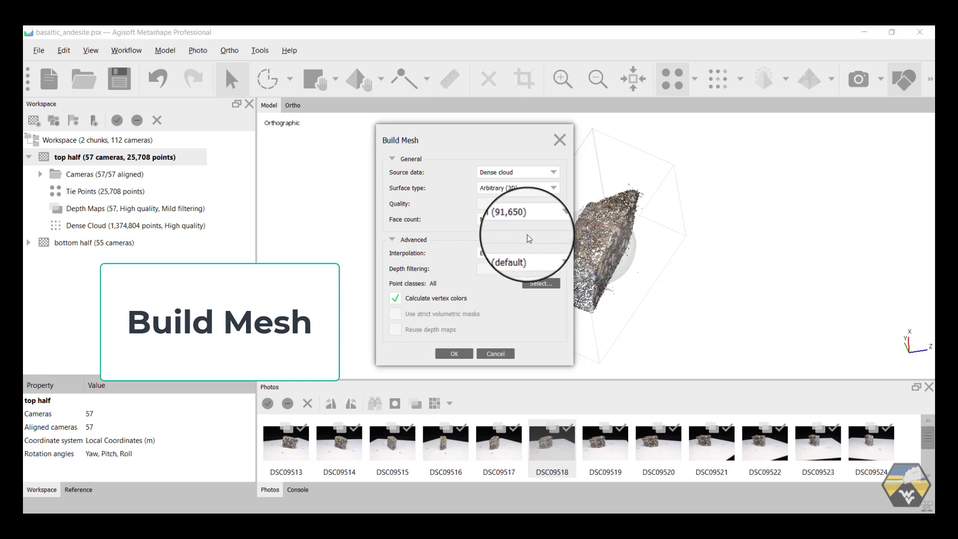
{"action": "left_click", "coordinate": [555, 221]}
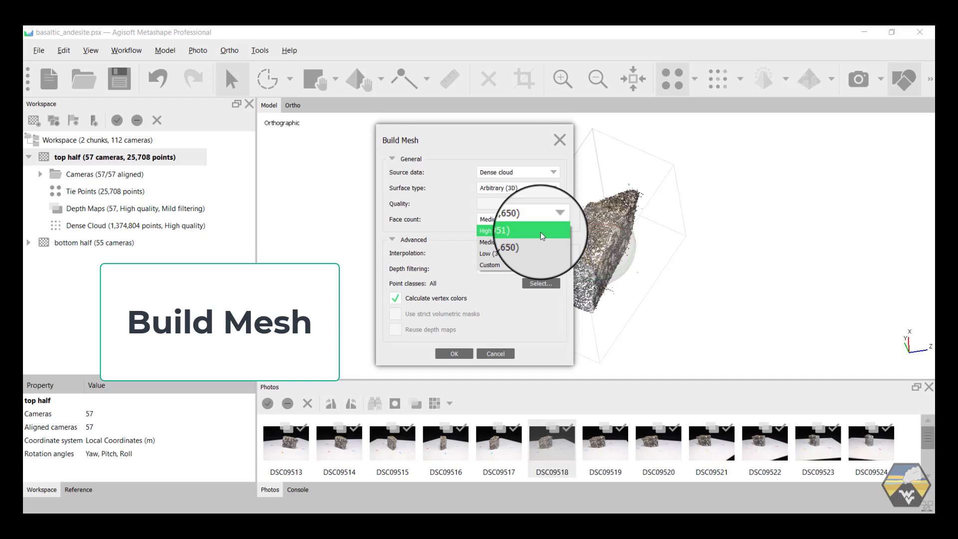
{"action": "left_click", "coordinate": [541, 234]}
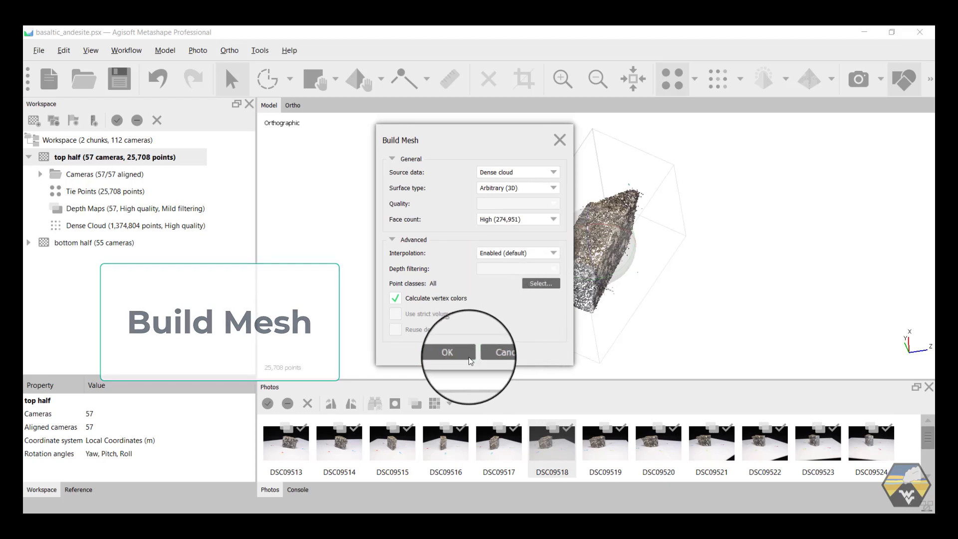
{"action": "left_click", "coordinate": [455, 354]}
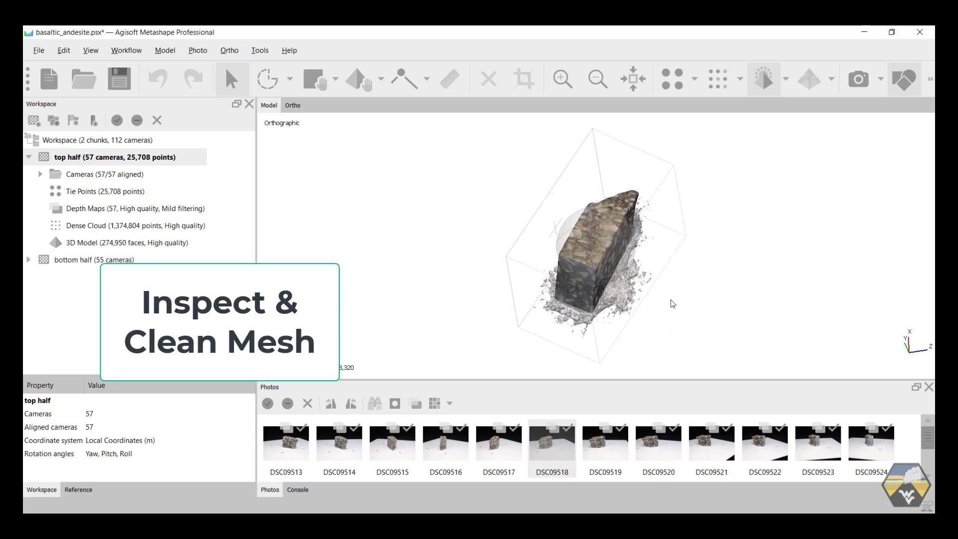
Delete the outer table-surface debris along the rock's long side and beside its short end using free-form selection.
{"action": "left_click_drag", "start_coordinate": [672, 302], "coordinate": [587, 287]}
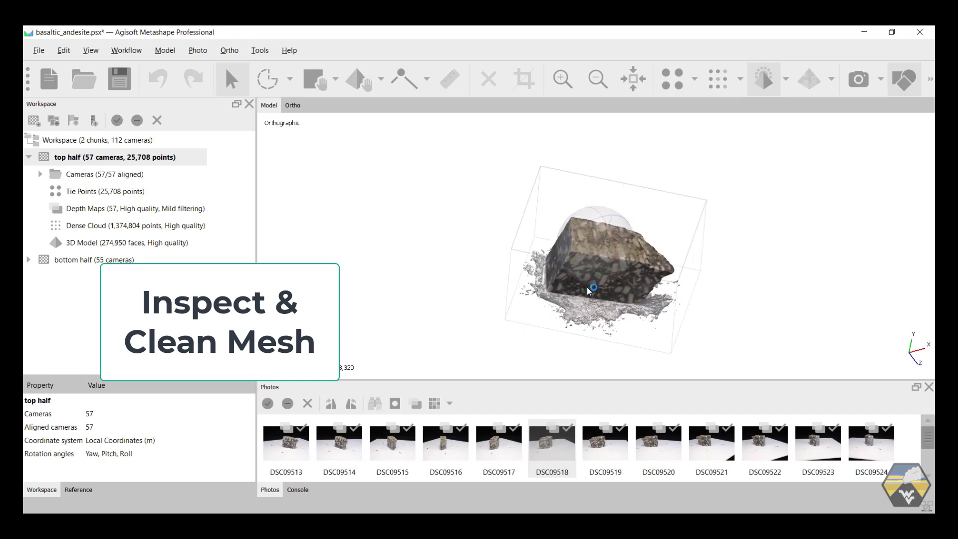
{"action": "left_click_drag", "start_coordinate": [517, 205], "coordinate": [555, 259]}
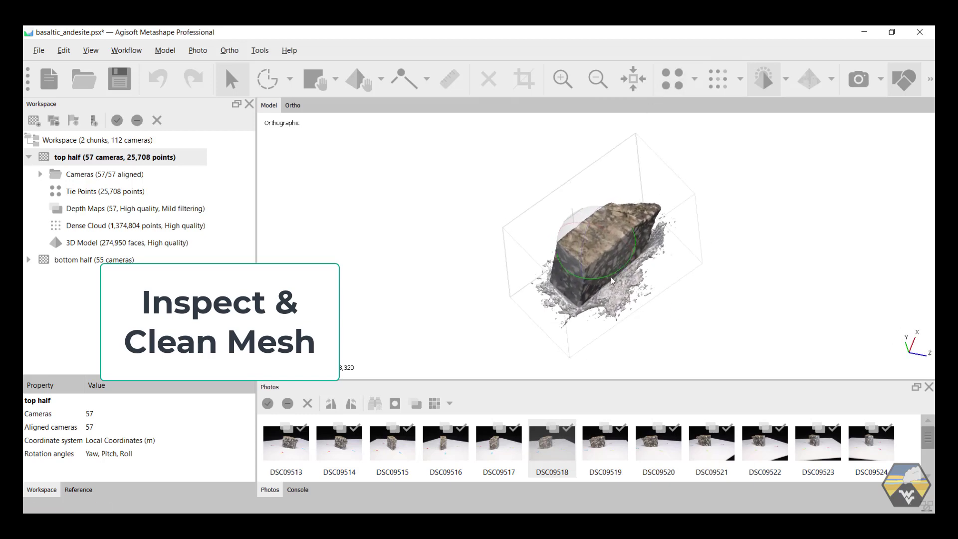
{"action": "left_click_drag", "start_coordinate": [613, 280], "coordinate": [619, 294]}
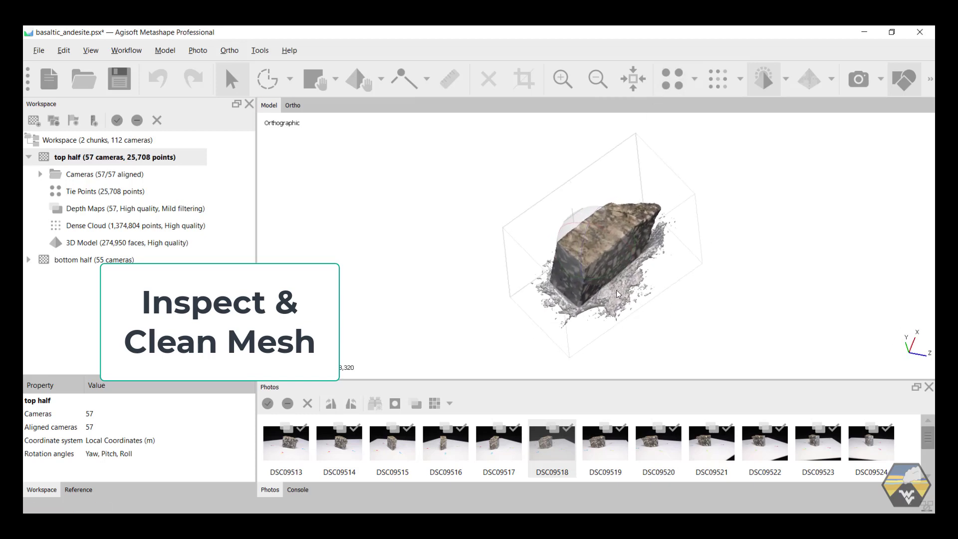
{"action": "left_click", "coordinate": [563, 81]}
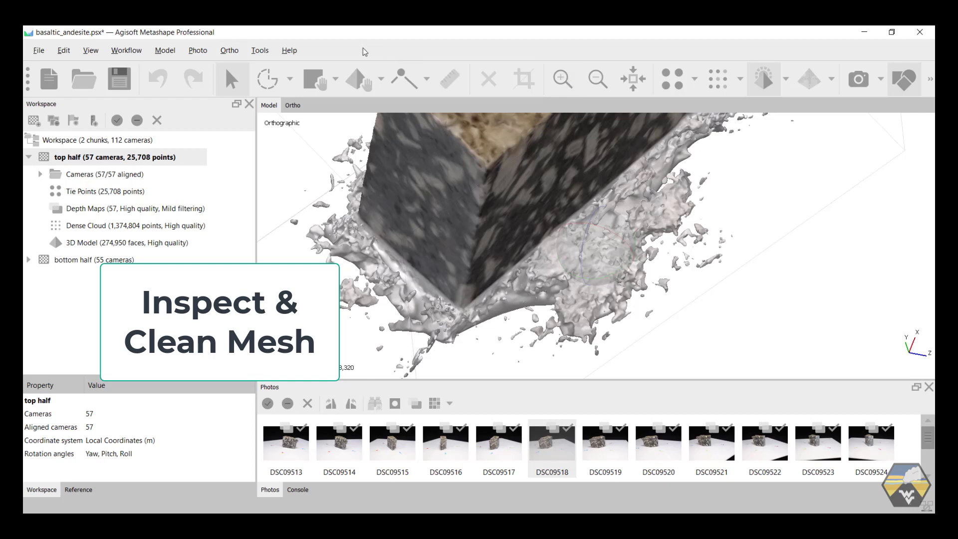
{"action": "left_click", "coordinate": [268, 79]}
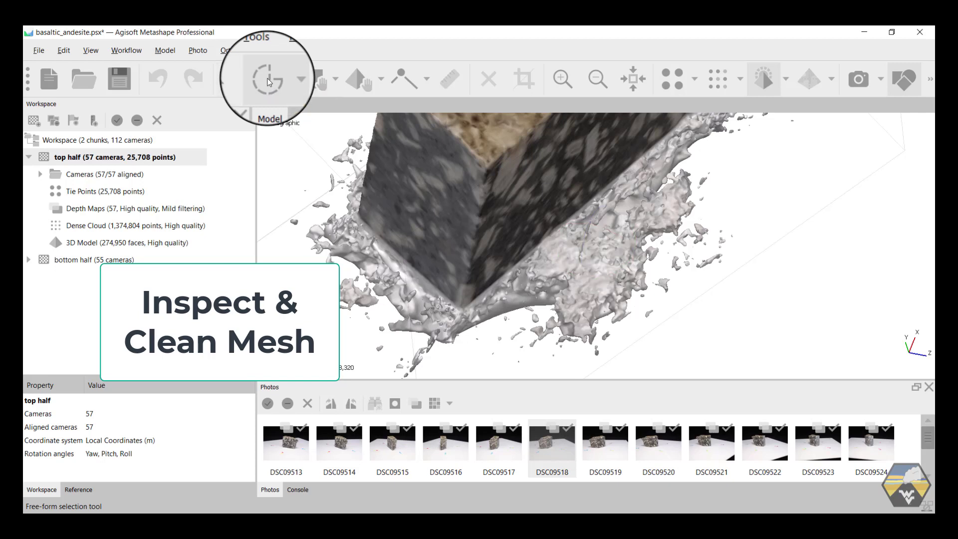
{"action": "mouse_move", "coordinate": [748, 154]}
{"action": "left_mouse_down"}
{"action": "mouse_move", "coordinate": [681, 166]}
{"action": "mouse_move", "coordinate": [621, 208]}
{"action": "mouse_move", "coordinate": [495, 342]}
{"action": "mouse_move", "coordinate": [501, 365]}
{"action": "mouse_move", "coordinate": [584, 370]}
{"action": "mouse_move", "coordinate": [660, 358]}
{"action": "mouse_move", "coordinate": [764, 295]}
{"action": "left_mouse_up"}
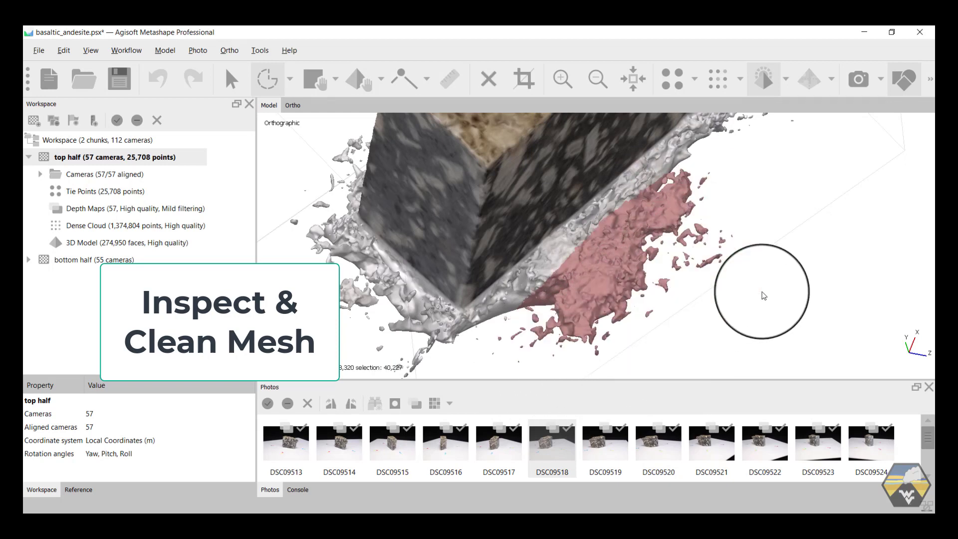
{"action": "key", "text": "Delete"}
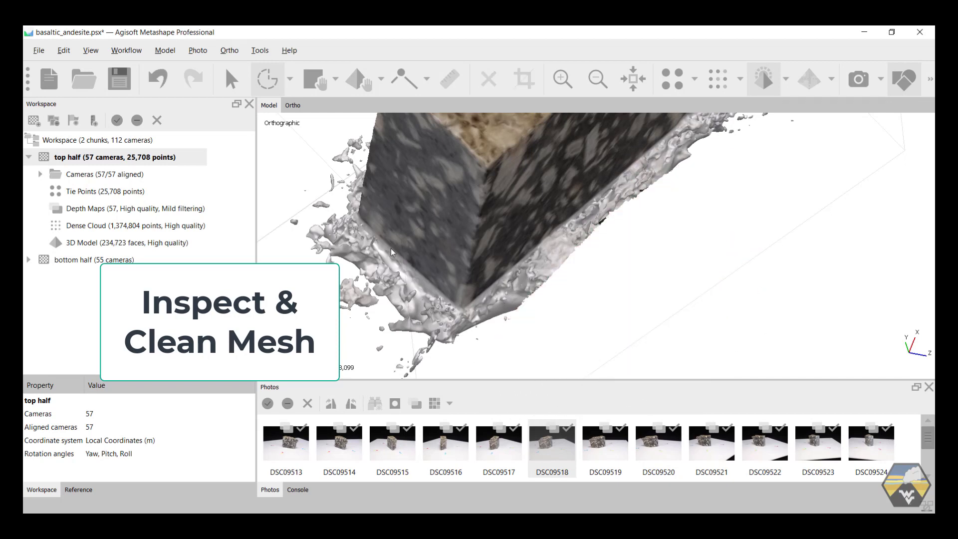
{"action": "mouse_move", "coordinate": [272, 160]}
{"action": "left_mouse_down"}
{"action": "mouse_move", "coordinate": [319, 156]}
{"action": "mouse_move", "coordinate": [329, 163]}
{"action": "mouse_move", "coordinate": [340, 189]}
{"action": "mouse_move", "coordinate": [308, 242]}
{"action": "mouse_move", "coordinate": [437, 335]}
{"action": "mouse_move", "coordinate": [440, 367]}
{"action": "mouse_move", "coordinate": [422, 383]}
{"action": "mouse_move", "coordinate": [351, 385]}
{"action": "mouse_move", "coordinate": [279, 278]}
{"action": "left_mouse_up"}
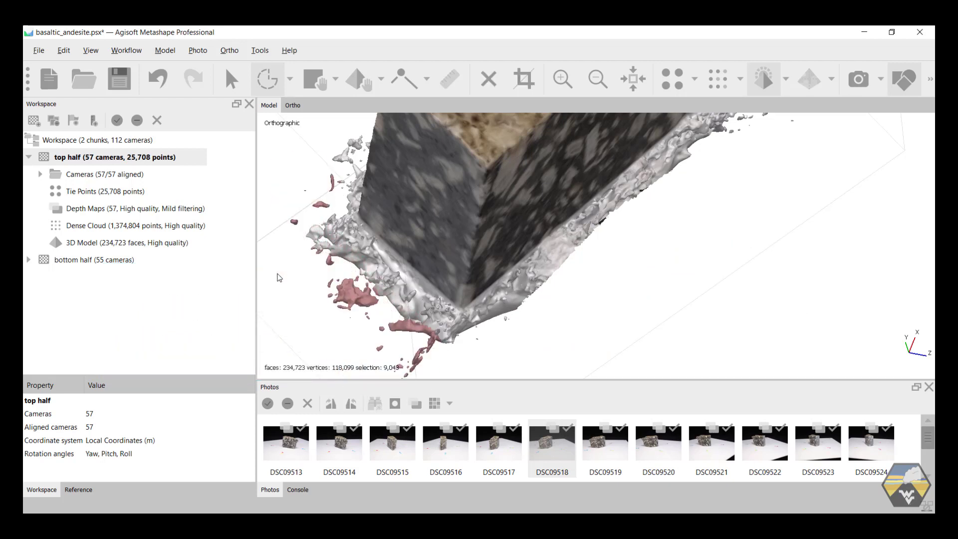
{"action": "key", "text": "Delete"}
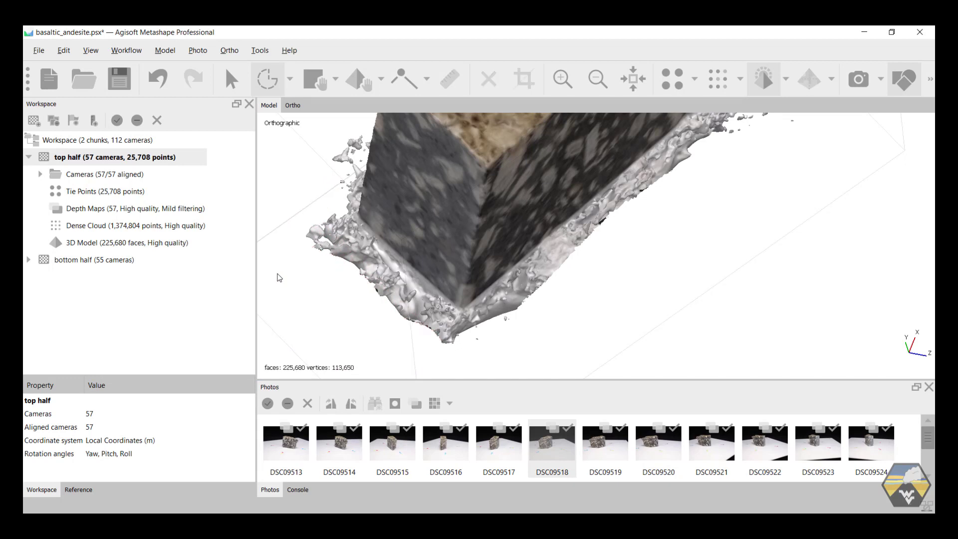
Examine the remaining mesh debris around the rock's base from a side view.
{"action": "left_click", "coordinate": [597, 81]}
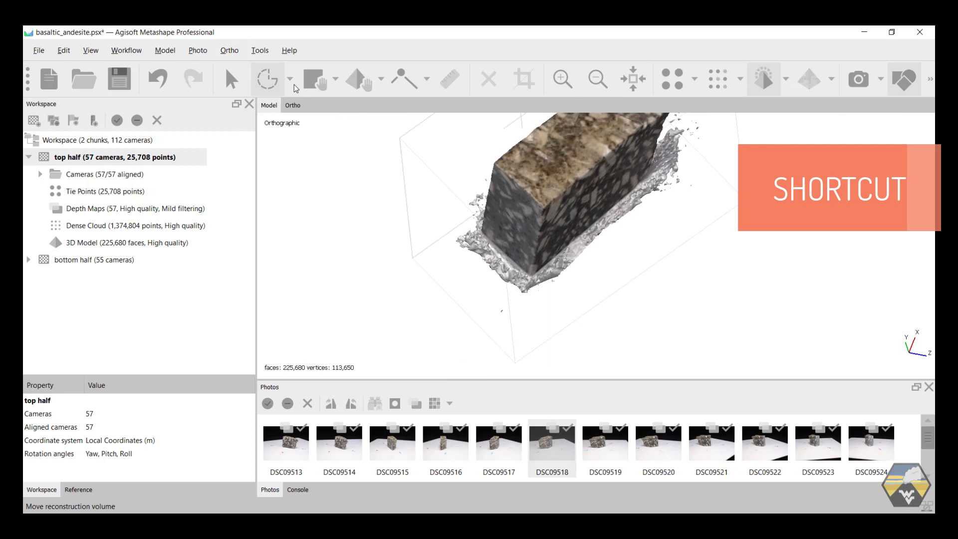
{"action": "key", "text": "v"}
{"action": "left_click_drag", "start_coordinate": [588, 190], "coordinate": [614, 232]}
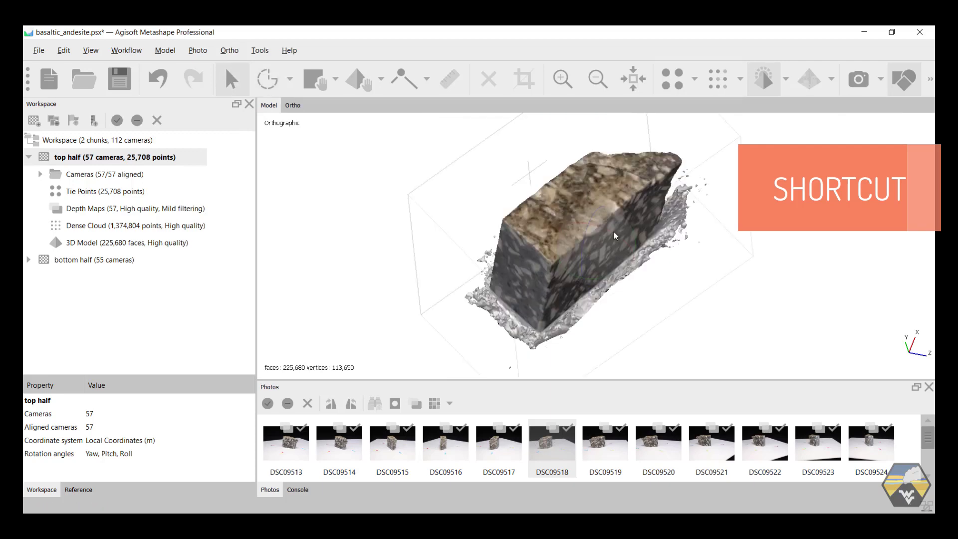
{"action": "left_click_drag", "start_coordinate": [619, 345], "coordinate": [600, 267]}
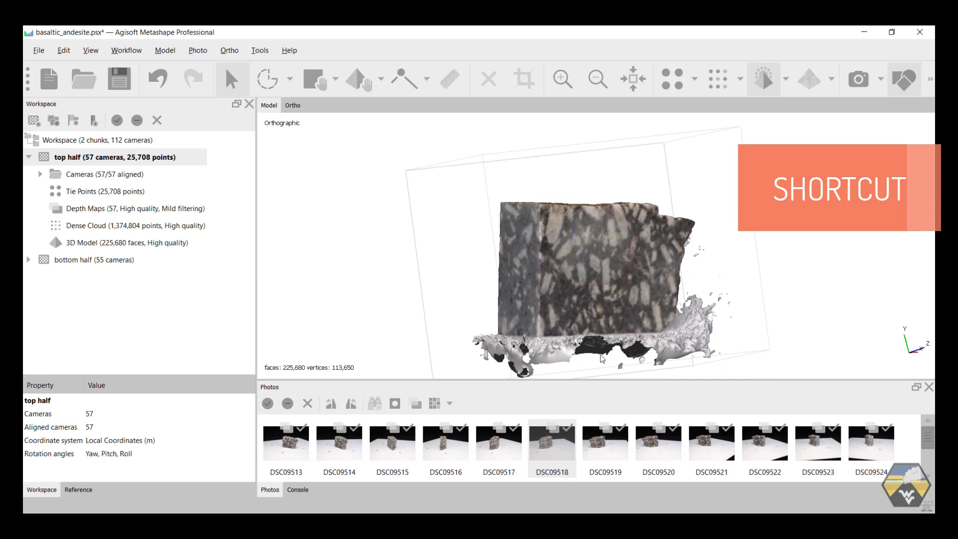
{"action": "left_click_drag", "start_coordinate": [602, 353], "coordinate": [602, 353]}
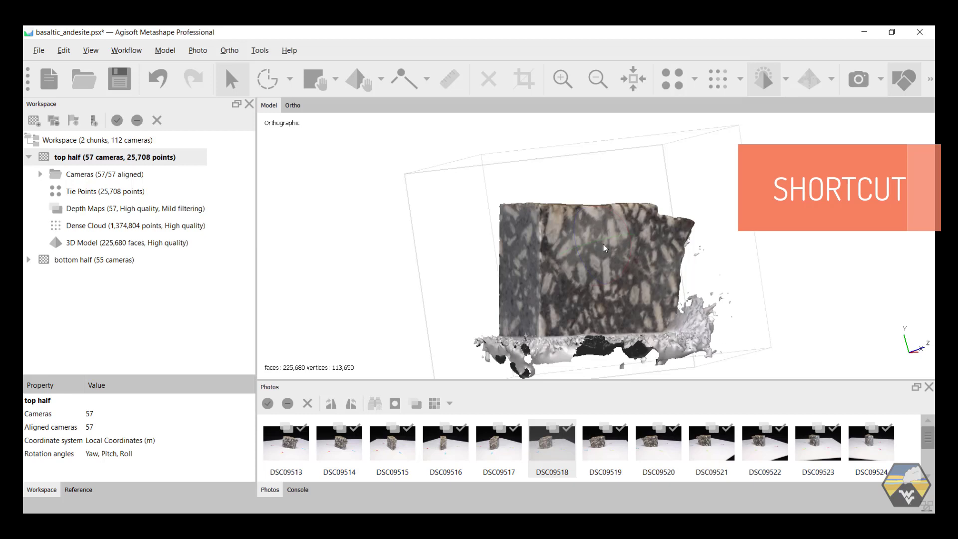
{"action": "mouse_move", "coordinate": [610, 191]}
{"action": "left_mouse_down"}
{"action": "mouse_move", "coordinate": [605, 209]}
{"action": "mouse_move", "coordinate": [610, 160]}
{"action": "mouse_move", "coordinate": [611, 189]}
{"action": "left_mouse_up"}
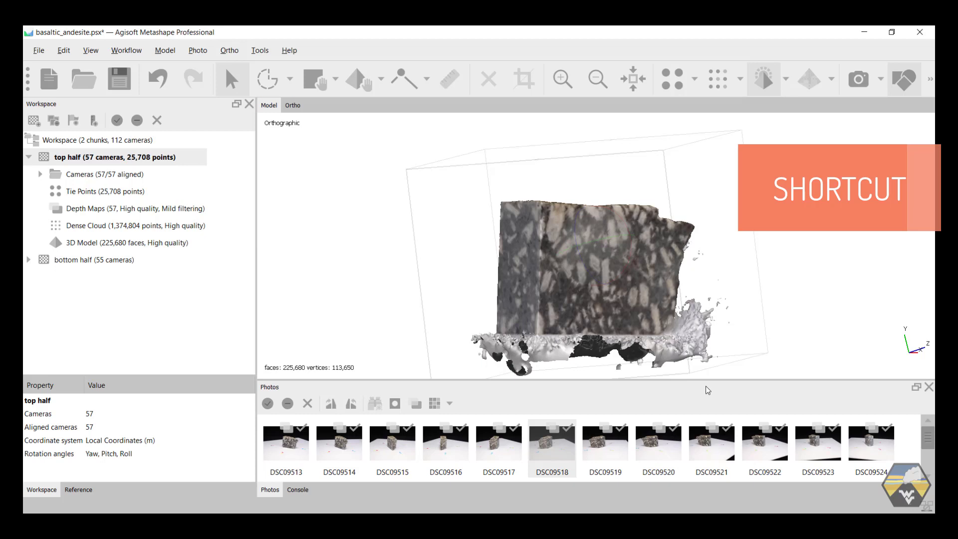
Delete the strip of table-surface mesh under the rock's base across its full width using rectangle selection.
{"action": "left_click", "coordinate": [291, 84]}
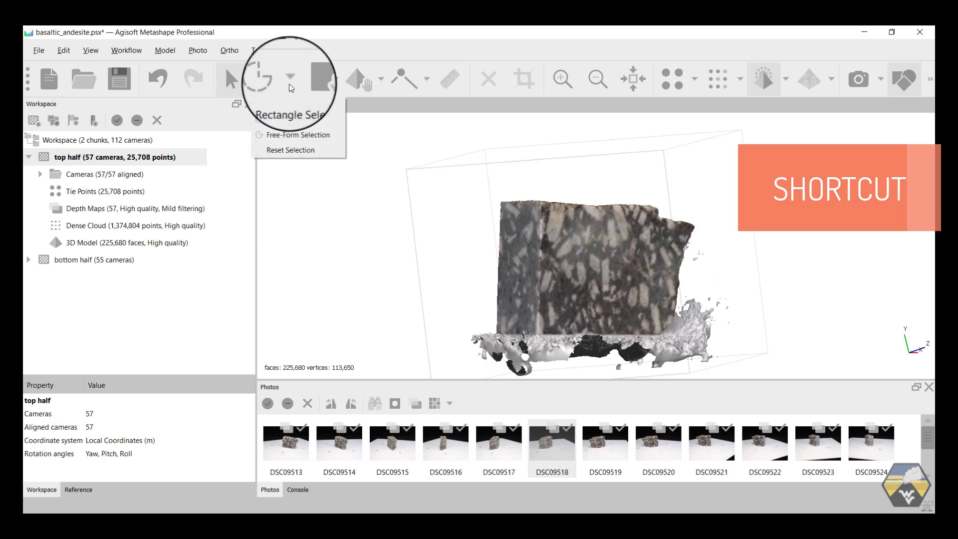
{"action": "left_click", "coordinate": [289, 105]}
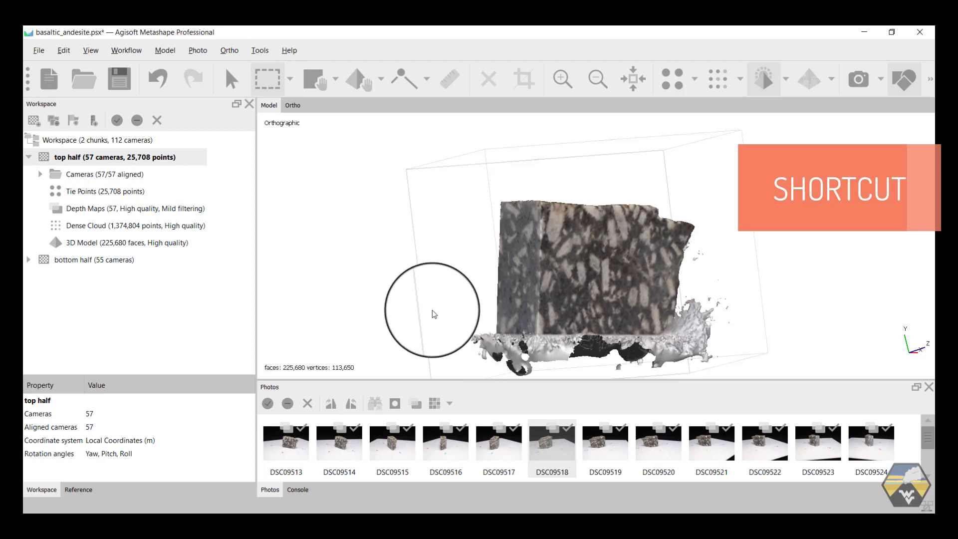
{"action": "left_click_drag", "start_coordinate": [448, 320], "coordinate": [751, 377]}
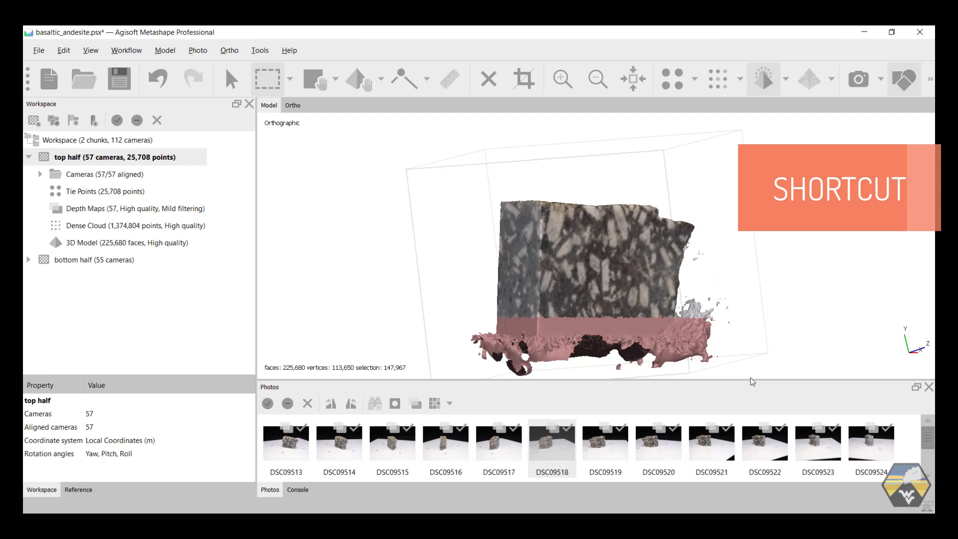
{"action": "key", "text": "Delete"}
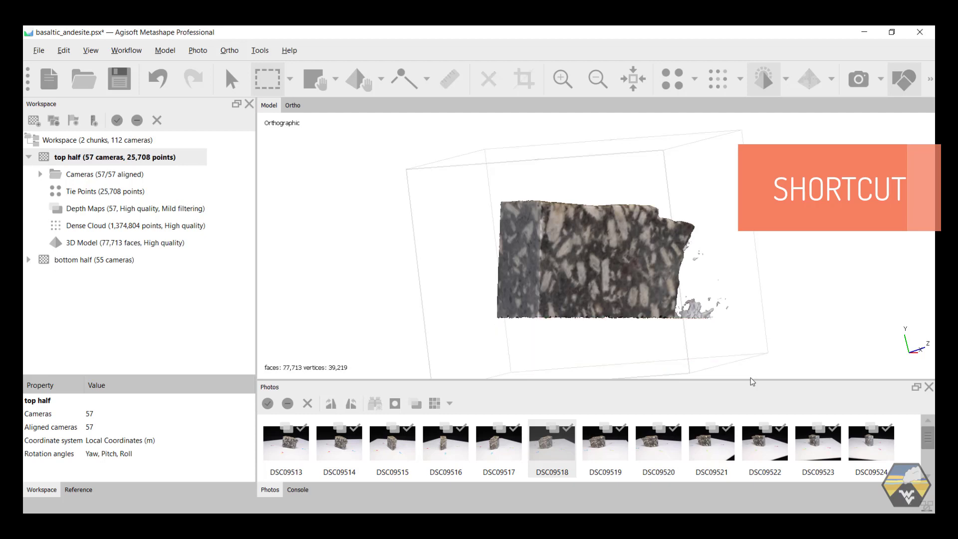
Delete the floating mesh fragments beside the rock's rough end using free-form selection, and save the project.
{"action": "left_click", "coordinate": [231, 80]}
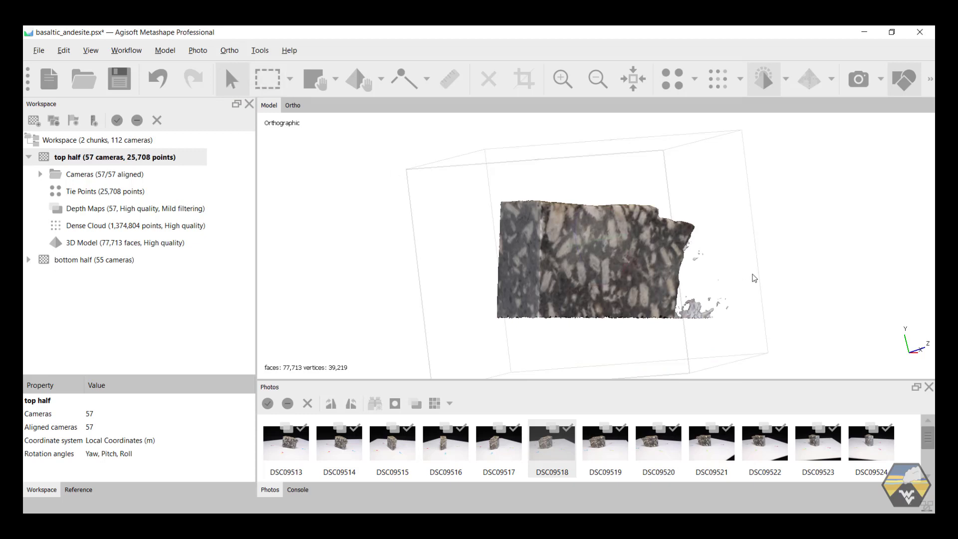
{"action": "left_click_drag", "start_coordinate": [752, 276], "coordinate": [571, 243]}
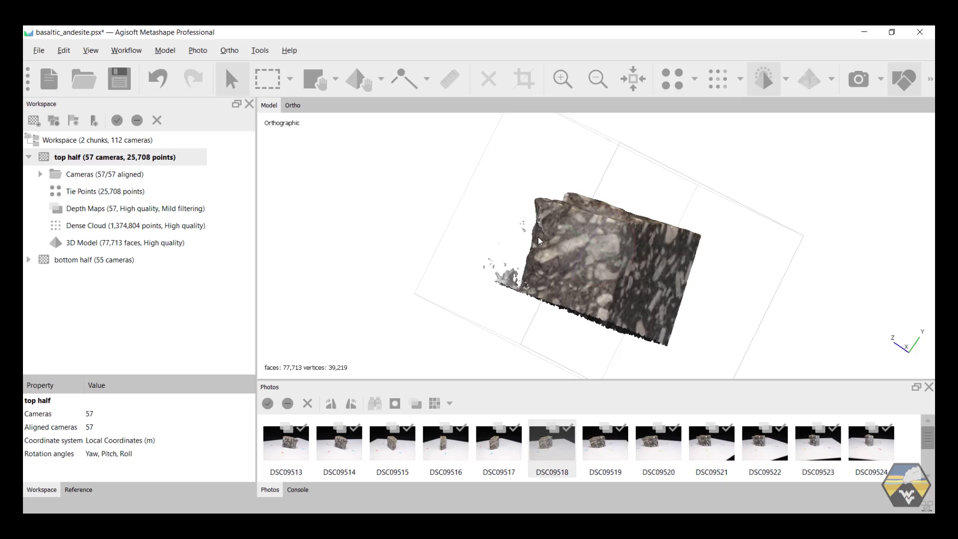
{"action": "left_click_drag", "start_coordinate": [538, 237], "coordinate": [520, 235]}
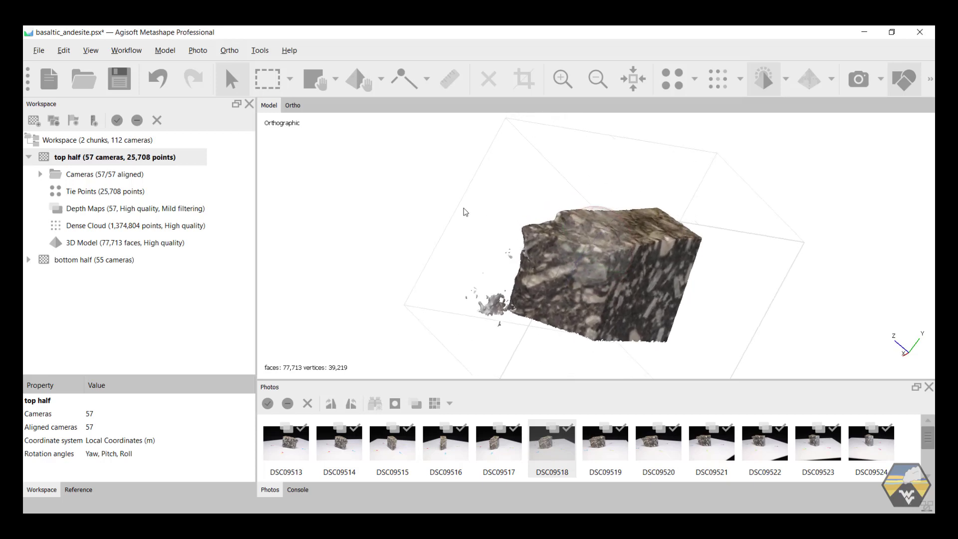
{"action": "left_click", "coordinate": [291, 88]}
{"action": "left_click", "coordinate": [295, 133]}
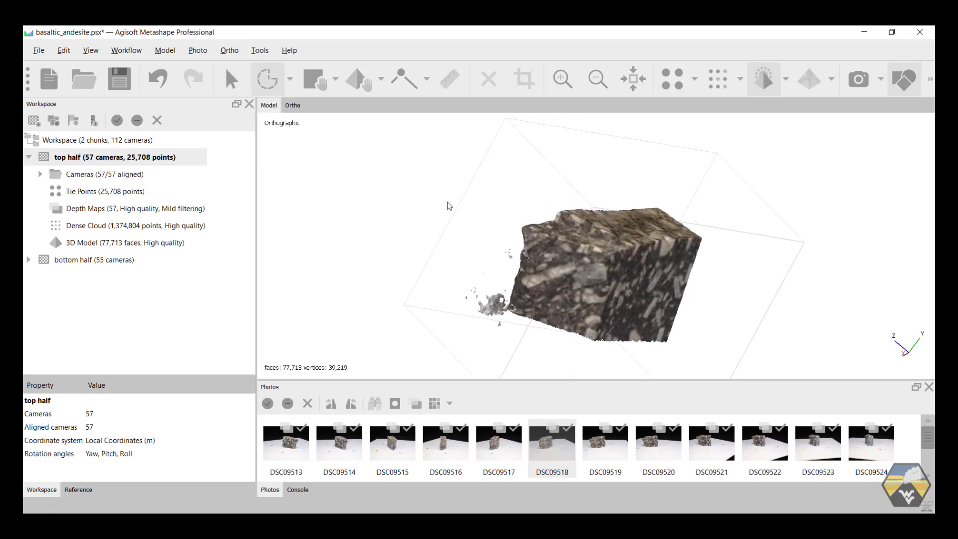
{"action": "mouse_move", "coordinate": [458, 231]}
{"action": "left_mouse_down"}
{"action": "mouse_move", "coordinate": [488, 230]}
{"action": "mouse_move", "coordinate": [515, 245]}
{"action": "mouse_move", "coordinate": [506, 327]}
{"action": "mouse_move", "coordinate": [458, 327]}
{"action": "mouse_move", "coordinate": [437, 300]}
{"action": "left_mouse_up"}
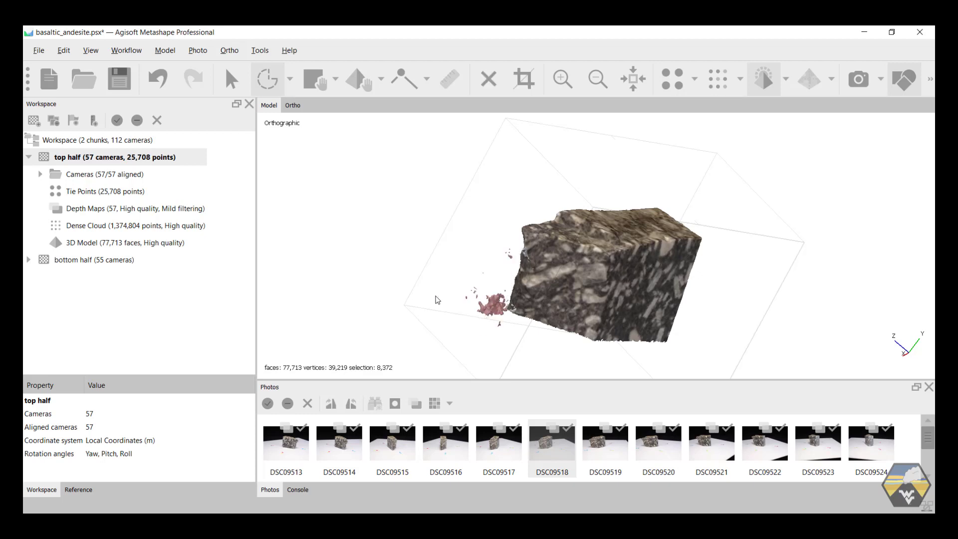
{"action": "key", "text": "Delete"}
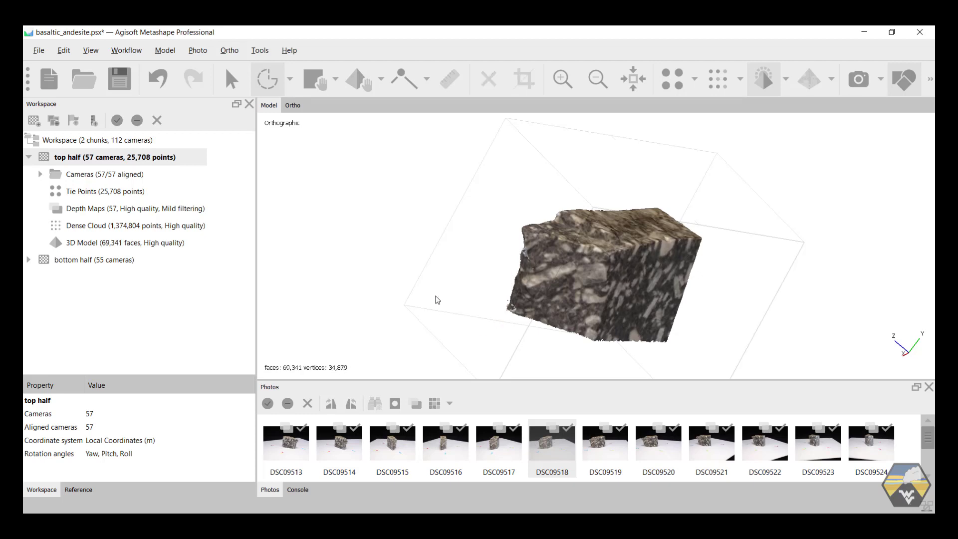
{"action": "left_click", "coordinate": [119, 79]}
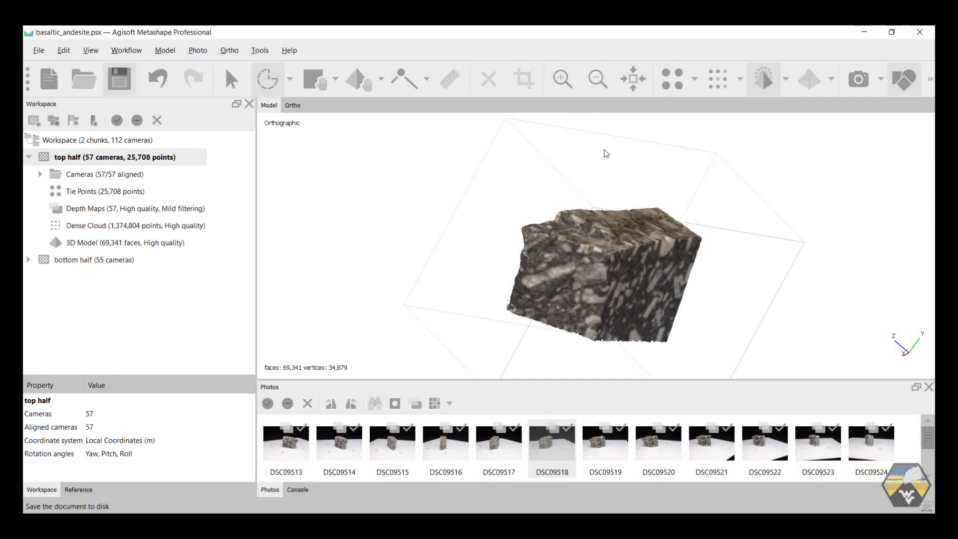
Examine the rock mesh's surface detail up close in the shaded and Model Solid display modes.
{"action": "left_click", "coordinate": [562, 79]}
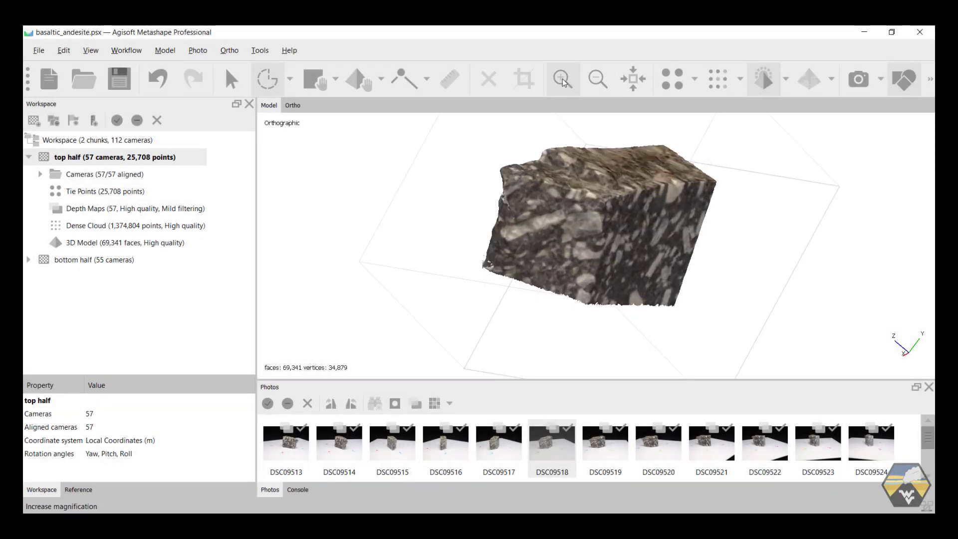
{"action": "left_click", "coordinate": [562, 79]}
{"action": "left_click", "coordinate": [562, 79]}
{"action": "left_click", "coordinate": [563, 79]}
{"action": "left_click", "coordinate": [563, 78]}
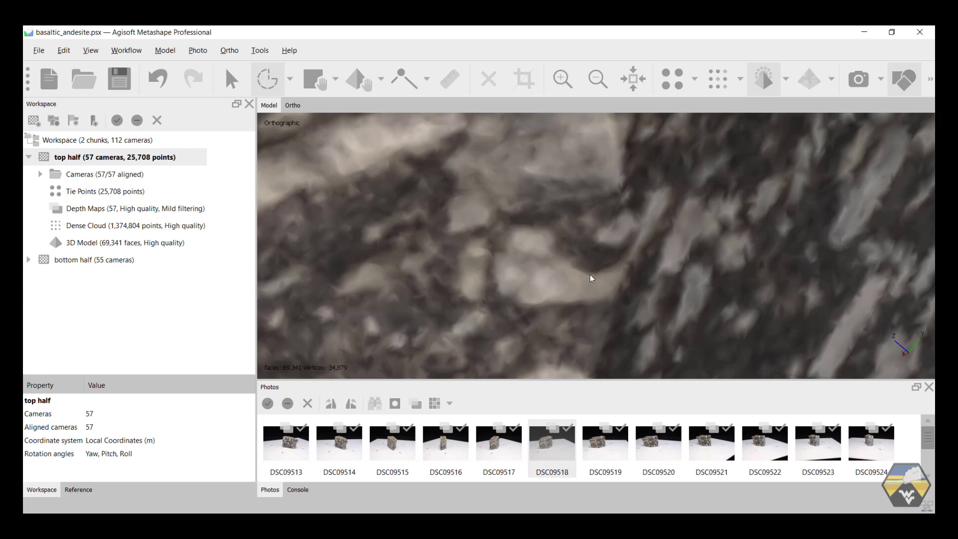
{"action": "left_click", "coordinate": [786, 88]}
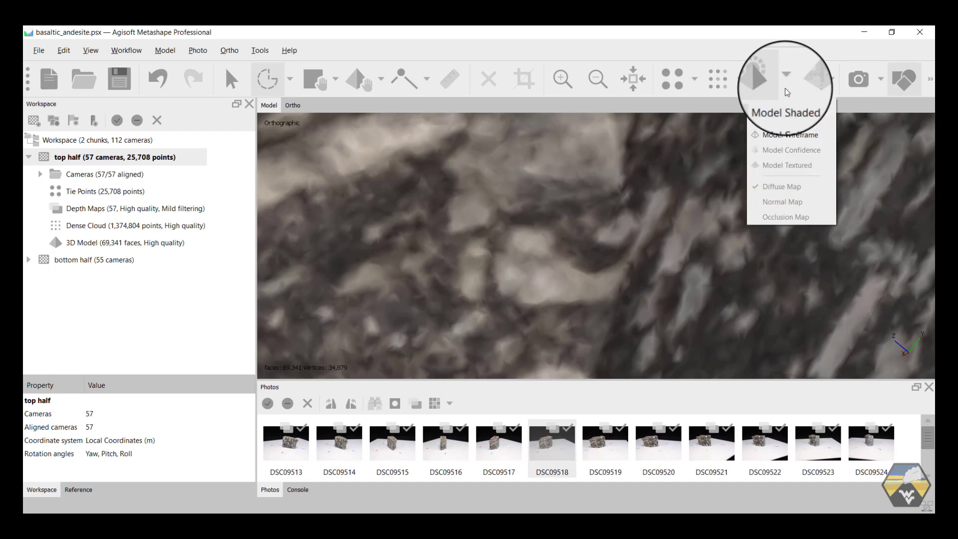
{"action": "left_click", "coordinate": [773, 120]}
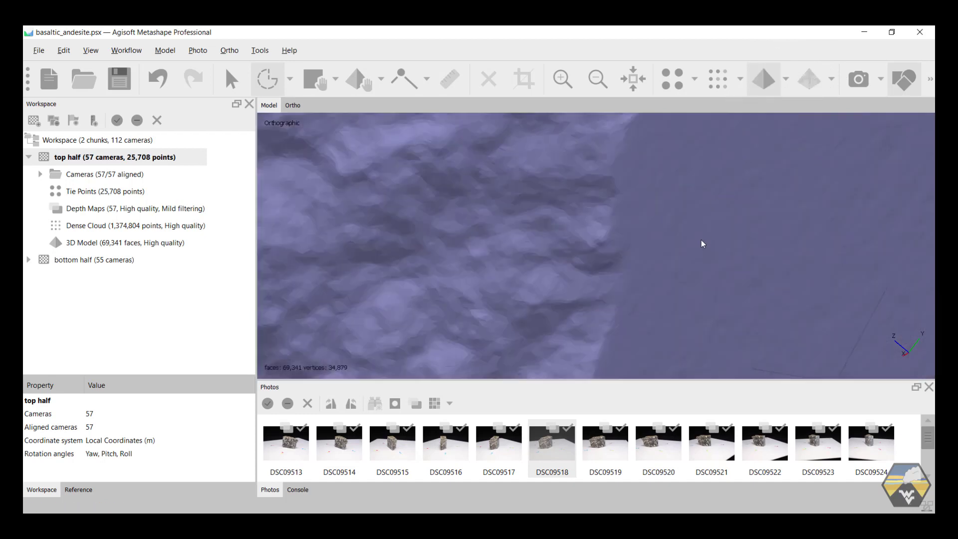
Examine the mesh triangles in the Model Wireframe display mode and return to Model Shaded with the whole rock in view.
{"action": "left_click", "coordinate": [787, 80]}
{"action": "left_click", "coordinate": [780, 132]}
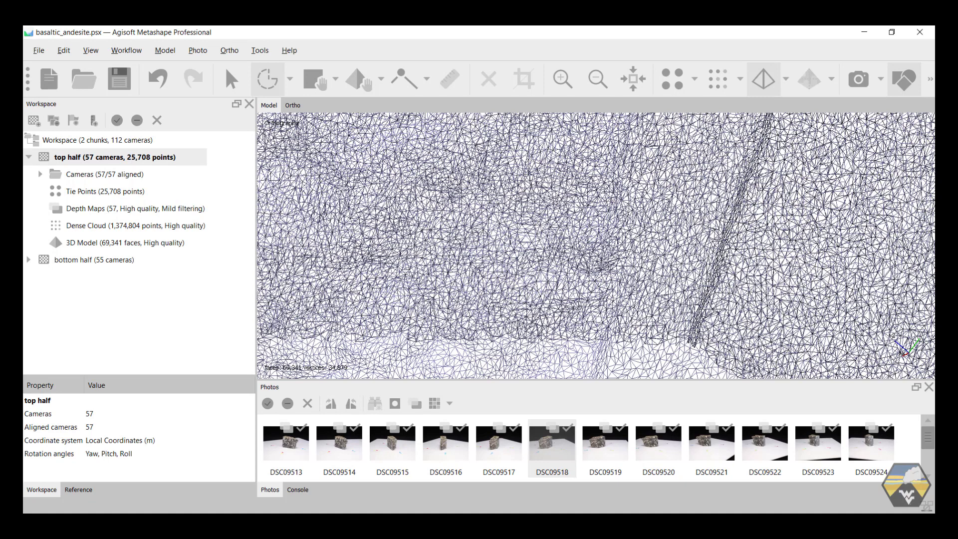
{"action": "left_click", "coordinate": [787, 78]}
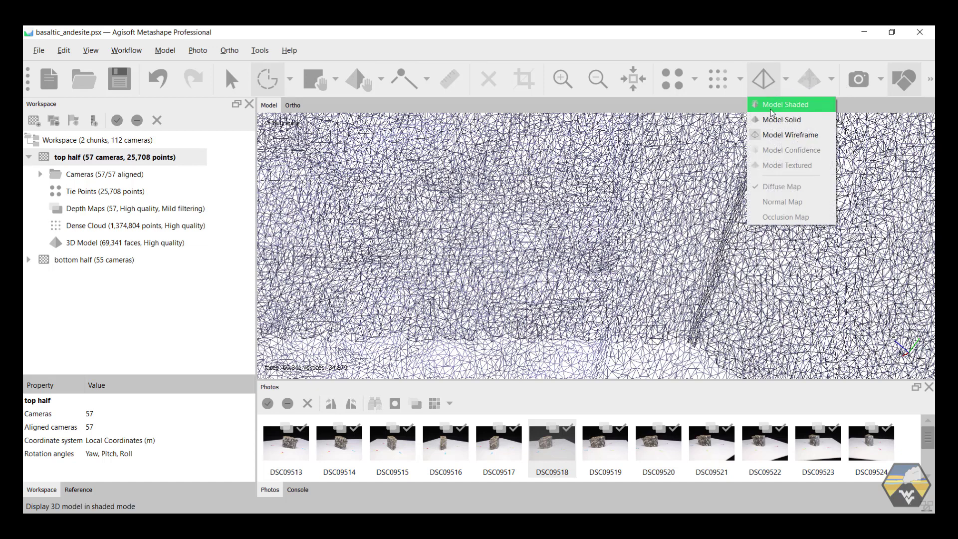
{"action": "left_click", "coordinate": [771, 100]}
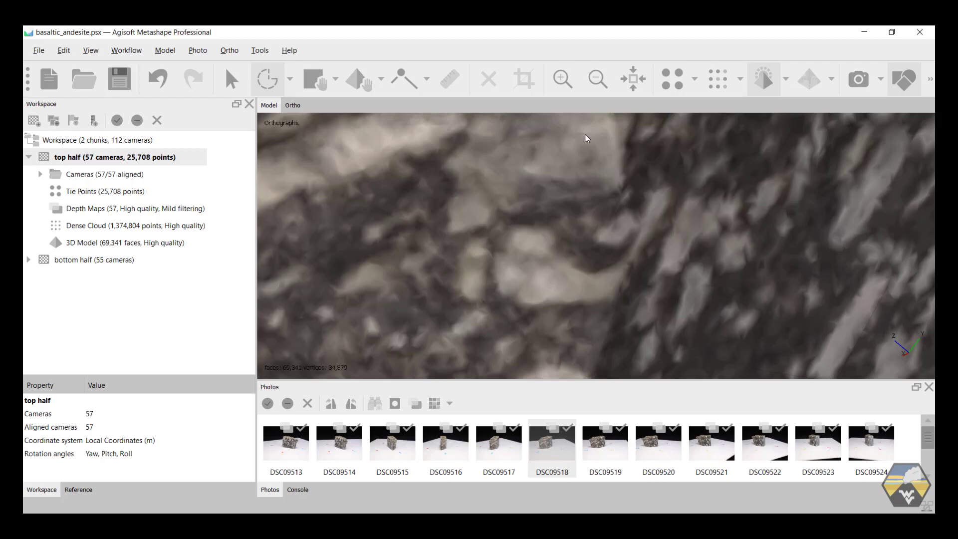
{"action": "left_click", "coordinate": [597, 80]}
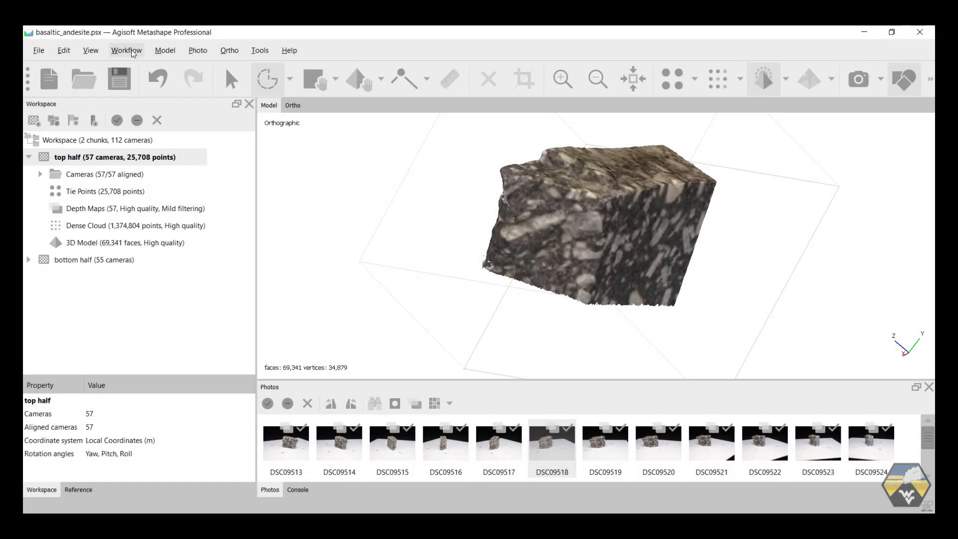
Build a tiled model of the top half chunk from the Dense cloud source with a Medium face count.
{"action": "left_click", "coordinate": [132, 51]}
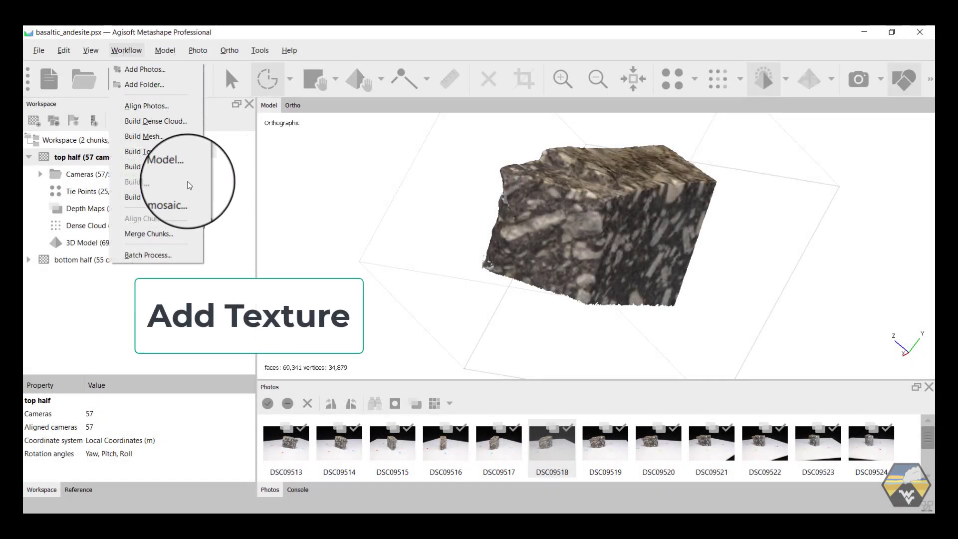
{"action": "left_click", "coordinate": [161, 167]}
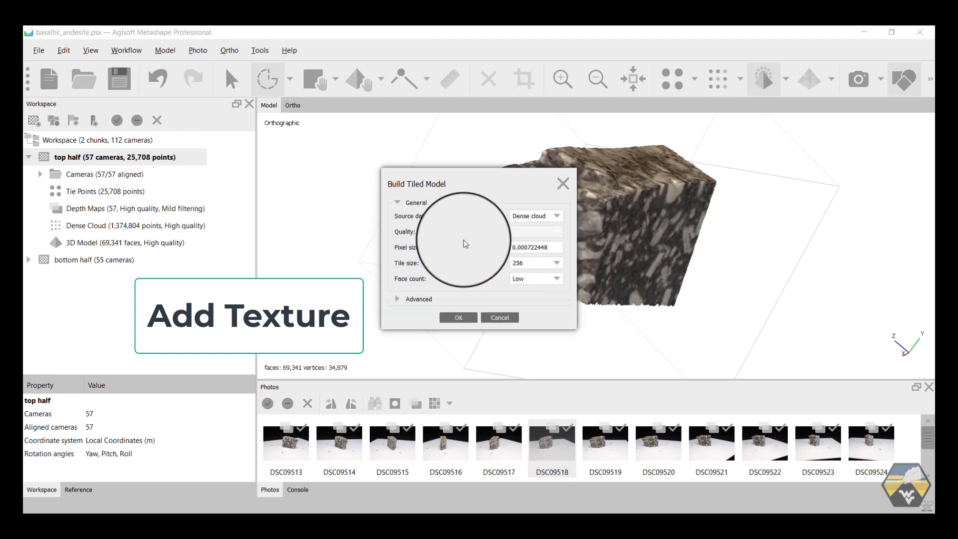
{"action": "left_click", "coordinate": [558, 217]}
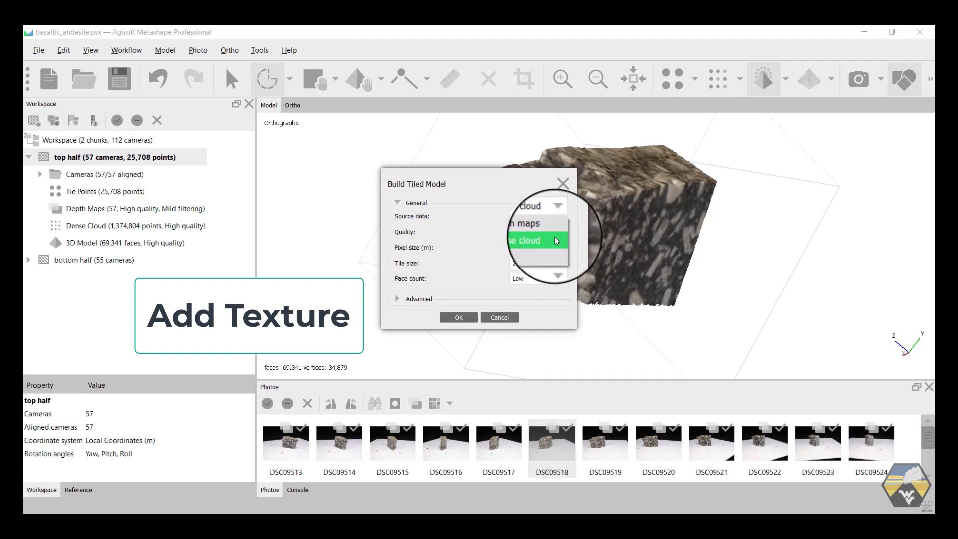
{"action": "left_click", "coordinate": [555, 236]}
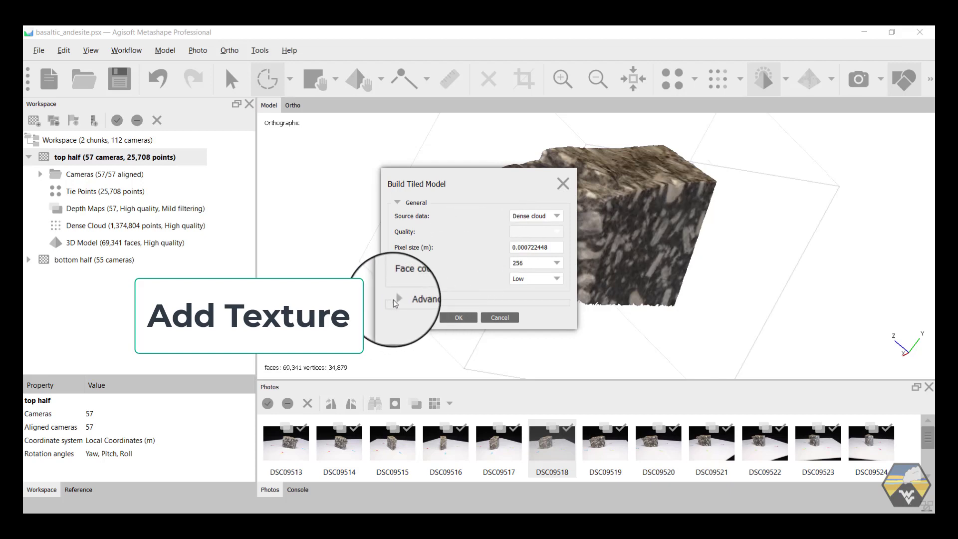
{"action": "left_click", "coordinate": [398, 299]}
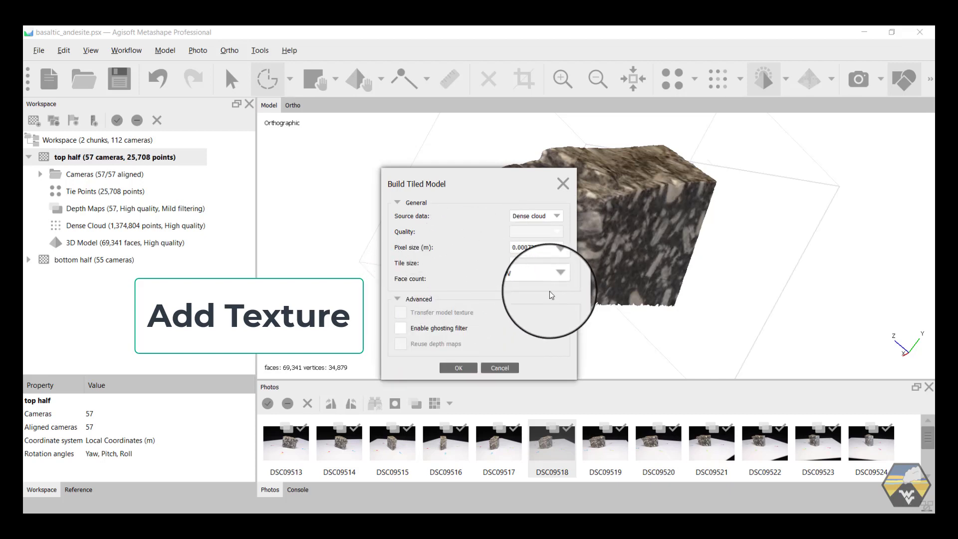
{"action": "left_click", "coordinate": [557, 279]}
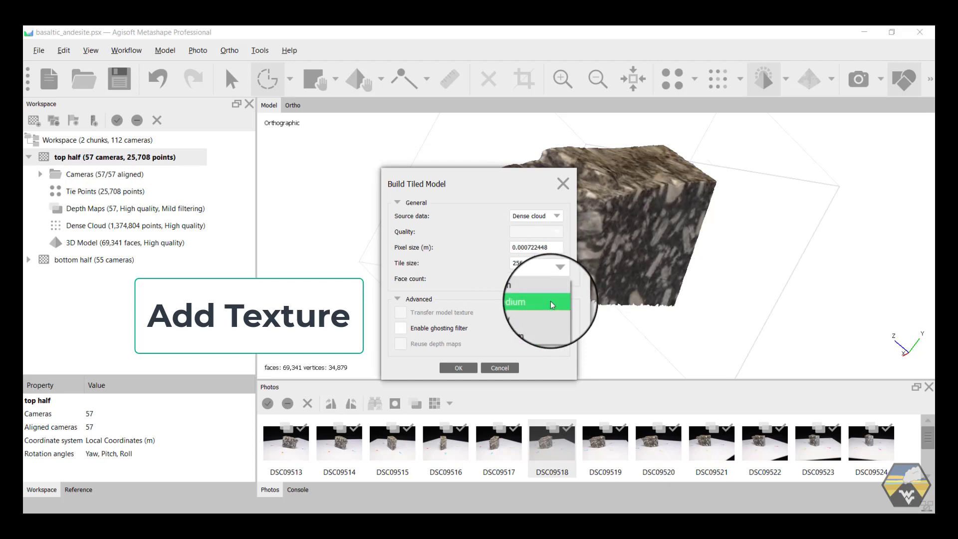
{"action": "left_click", "coordinate": [550, 301]}
{"action": "left_click", "coordinate": [459, 368]}
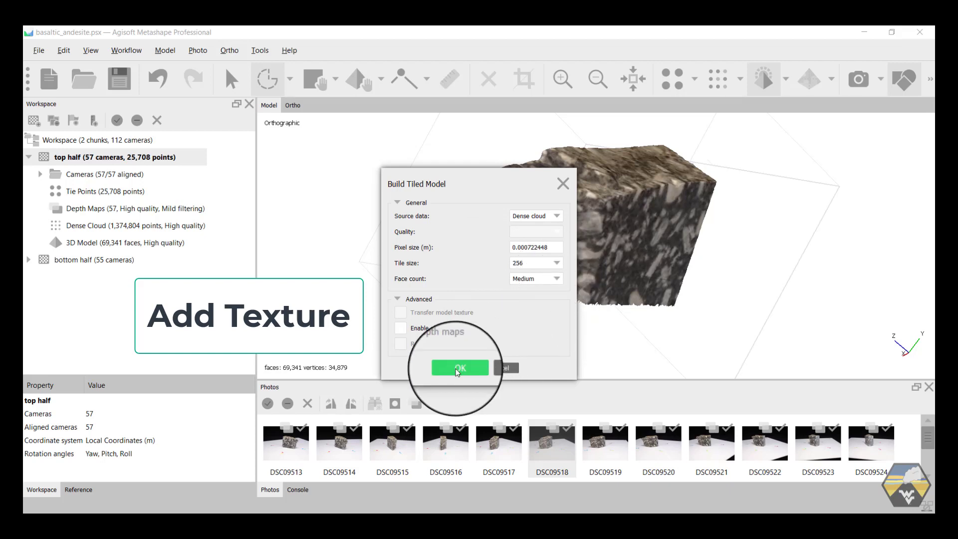